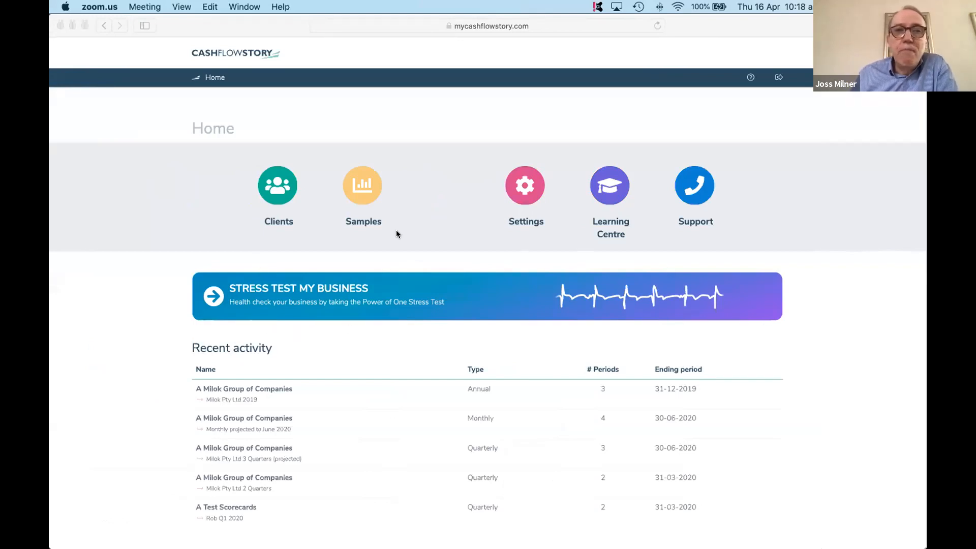
# - Log back in to the site with the saved account e-mail and password
pyautogui.click(253, 300)
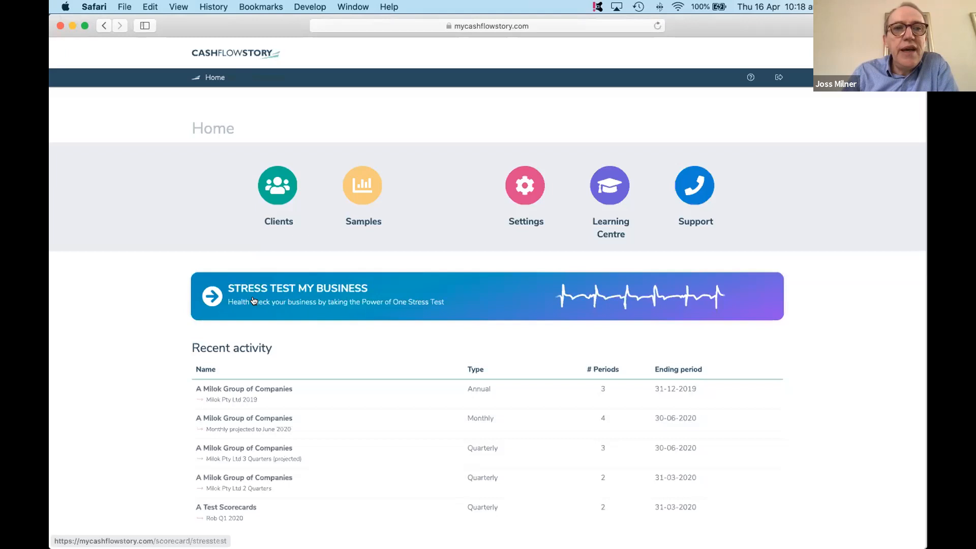
pyautogui.scroll(-1, 254, 300)
pyautogui.click(253, 300)
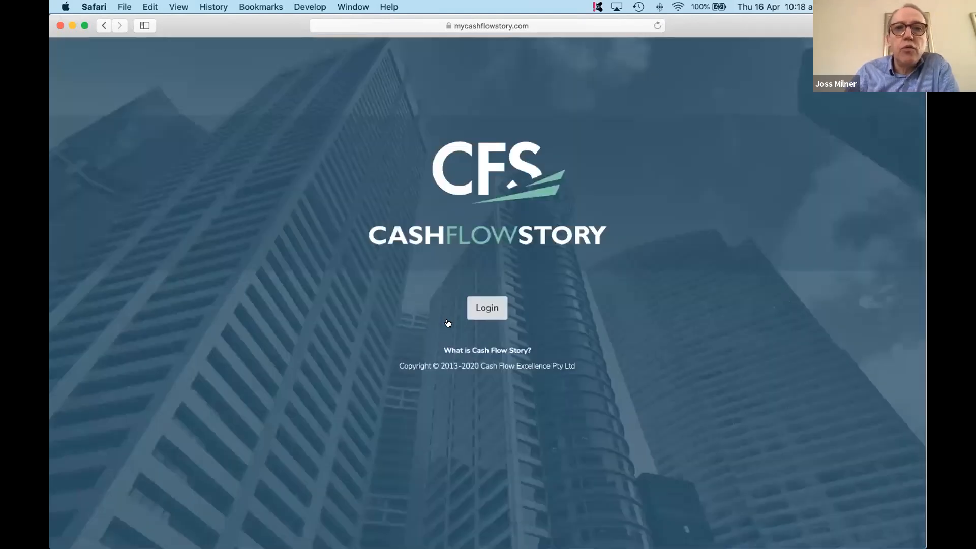
pyautogui.click(492, 308)
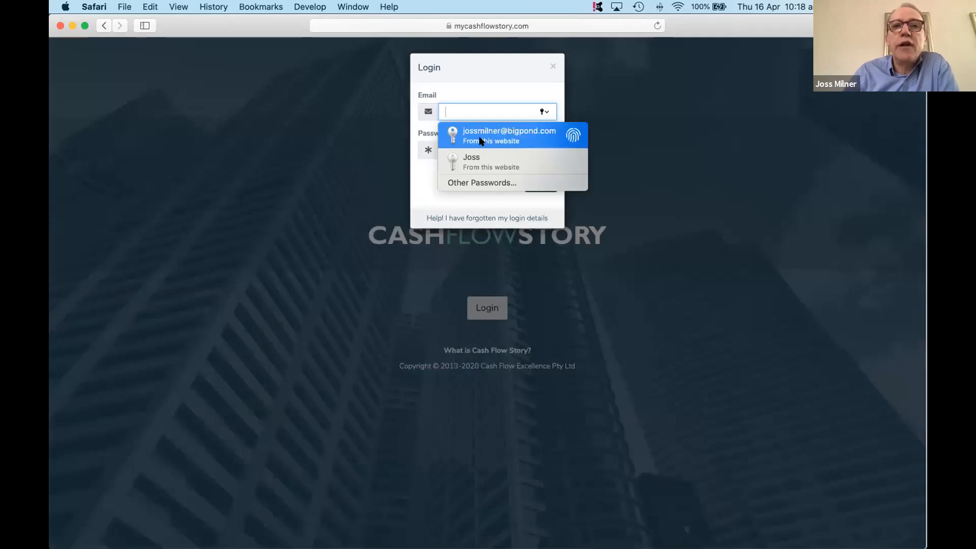
pyautogui.click(481, 136)
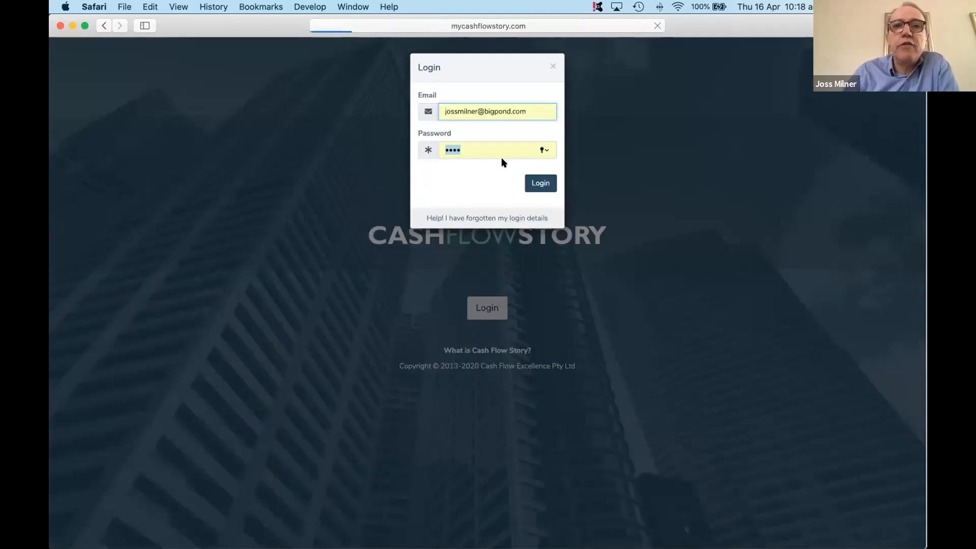
pyautogui.click(541, 184)
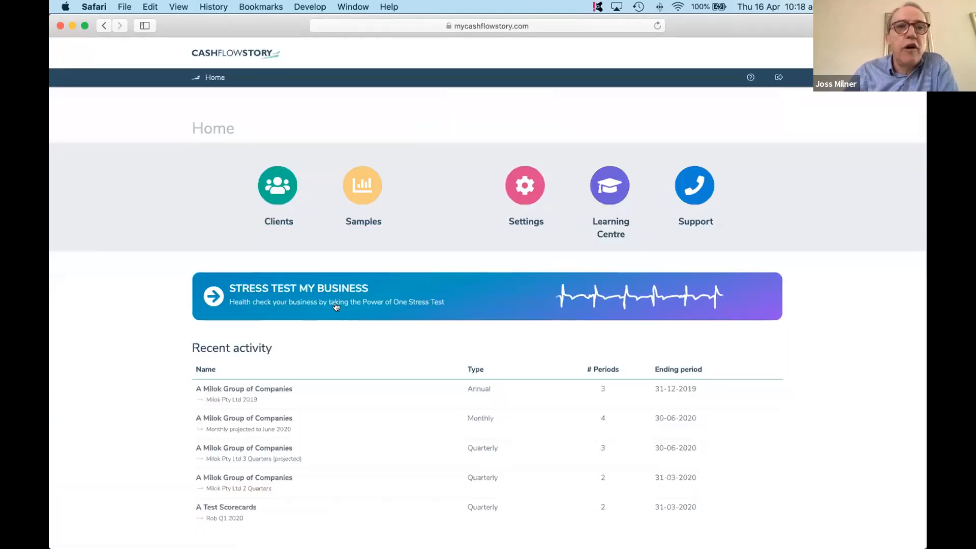
# - Open the Stress Test My Business form and select its Period Length value
pyautogui.click(322, 294)
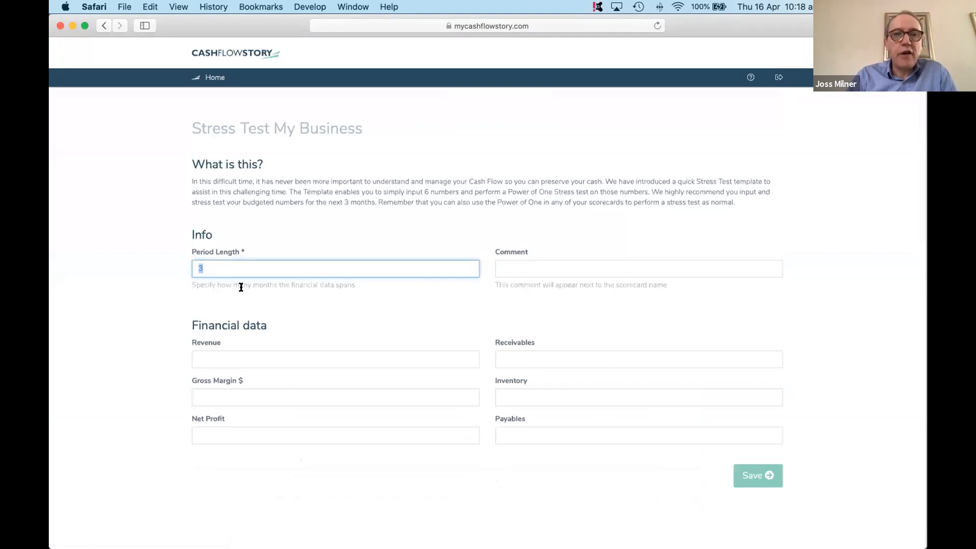
pyautogui.click(251, 267)
pyautogui.moveTo(250, 268); pyautogui.dragTo(177, 269)
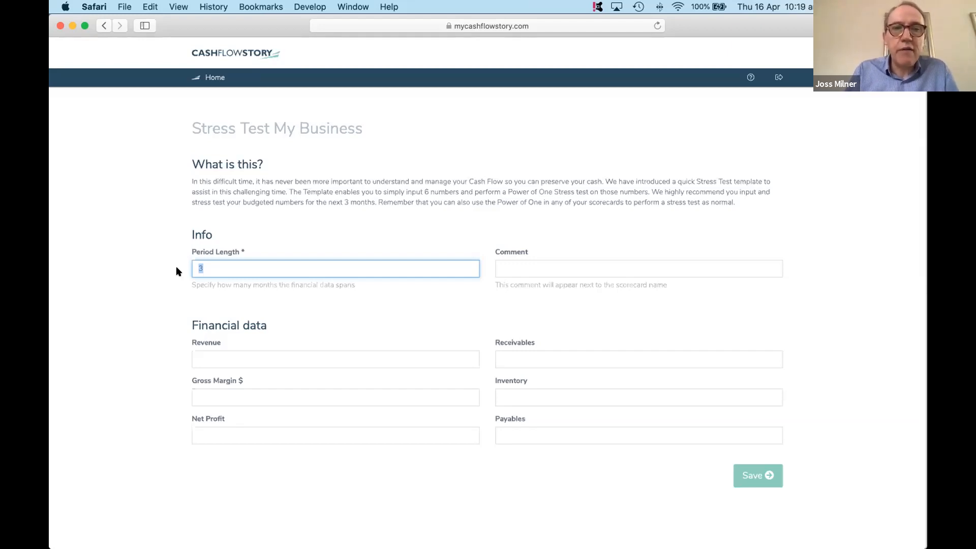
# - Enter Revenue 3000000, Gross Margin $ 120000 and Net Profit -70000 in the stress test's financial data
pyautogui.click(233, 359)
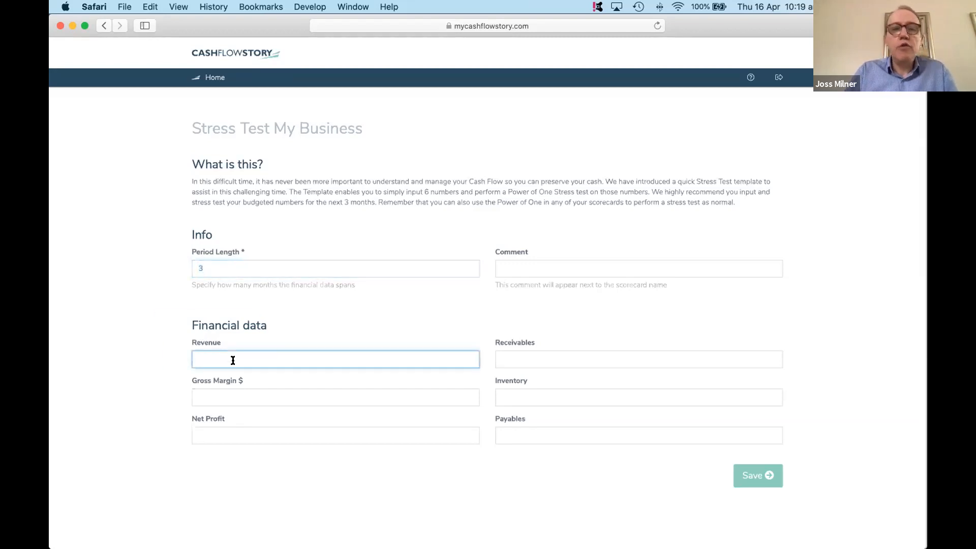
pyautogui.write('3')
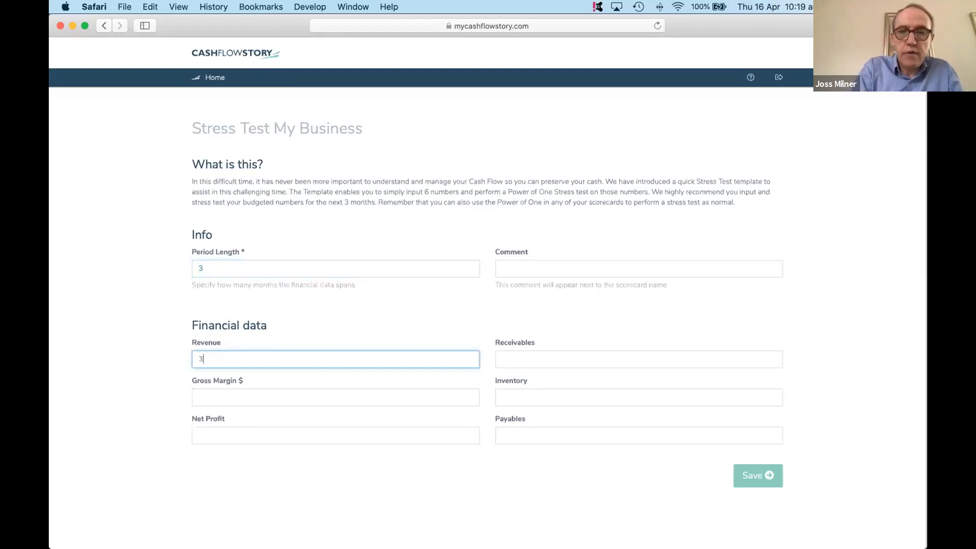
pyautogui.write('000000')
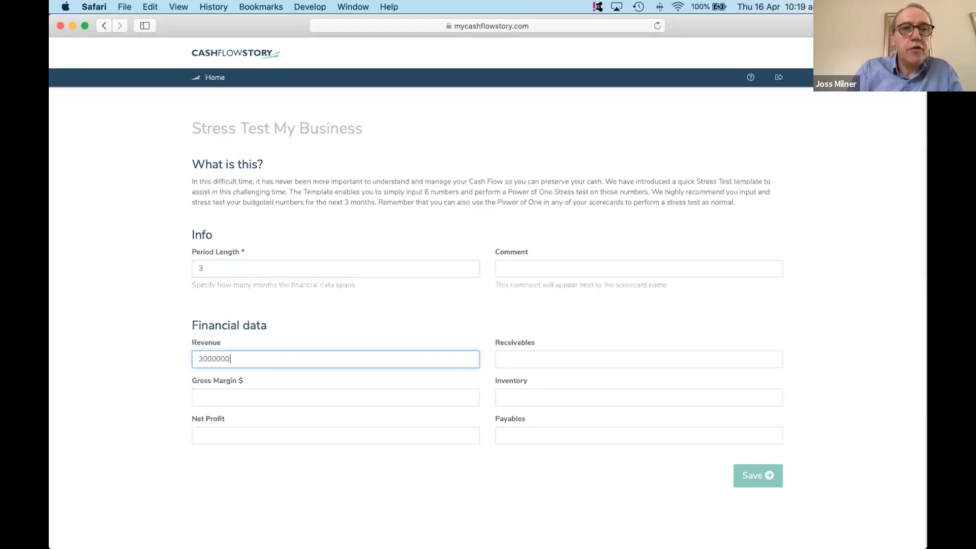
pyautogui.click(222, 395)
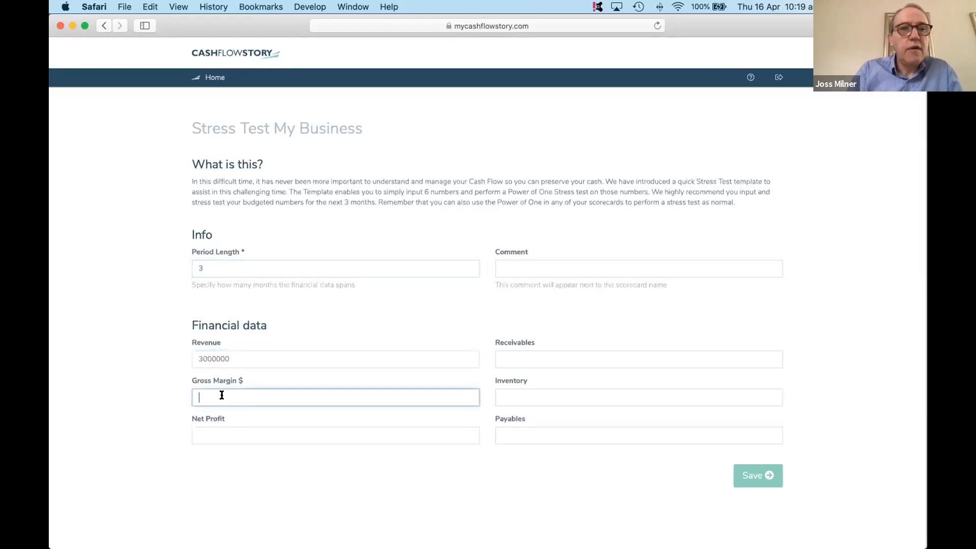
pyautogui.write('120000')
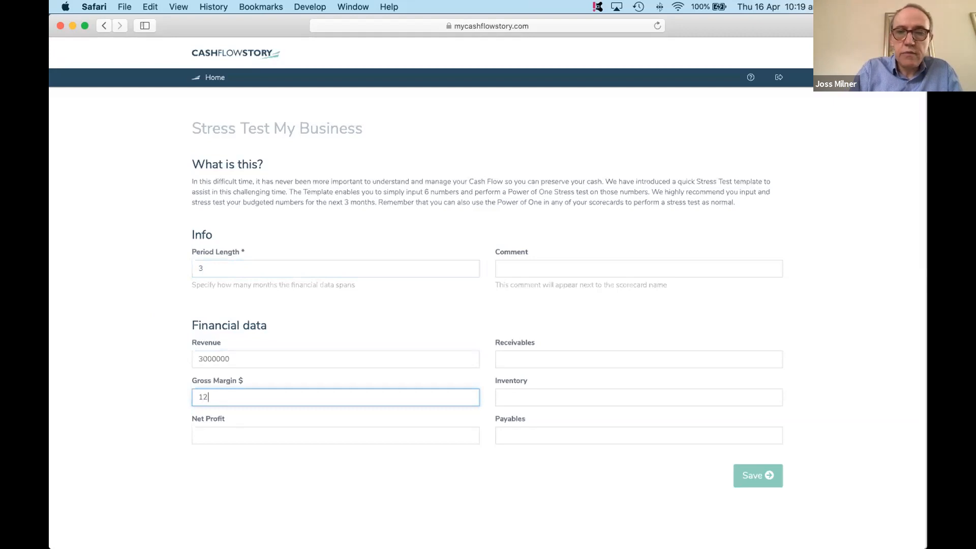
pyautogui.click(219, 429)
pyautogui.write('-70000')
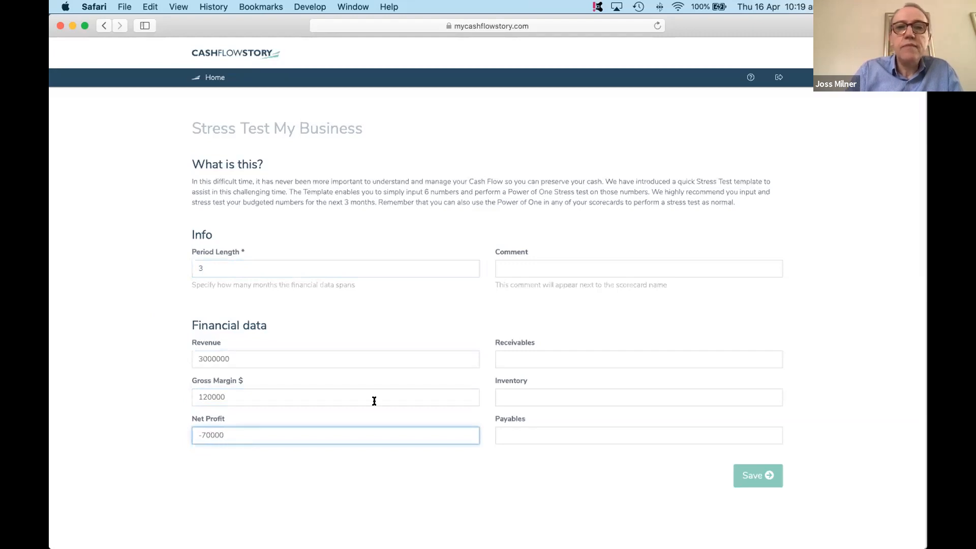
# - Enter Receivables 30000, Inventory 45000 and Payables 80000, and save the stress test
pyautogui.click(512, 360)
pyautogui.write('3')
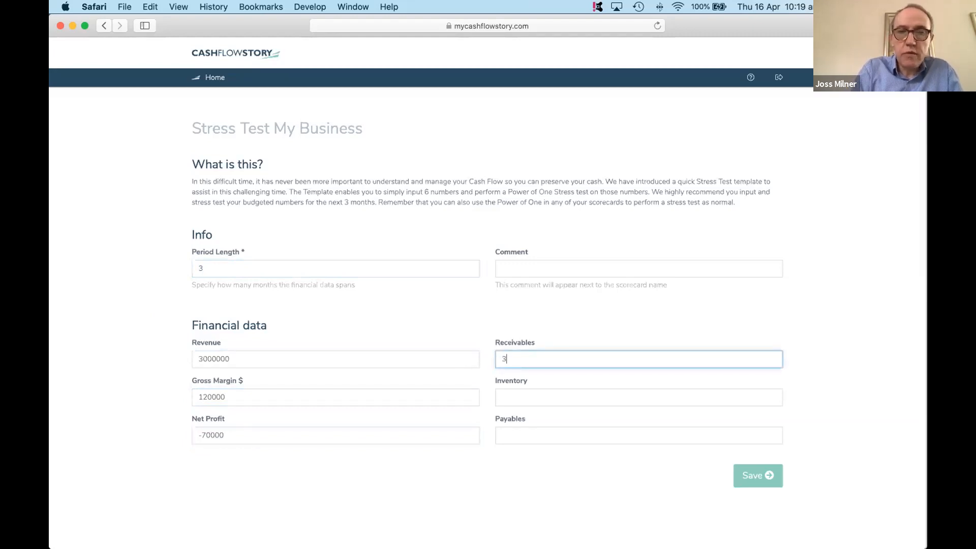
pyautogui.write('0000')
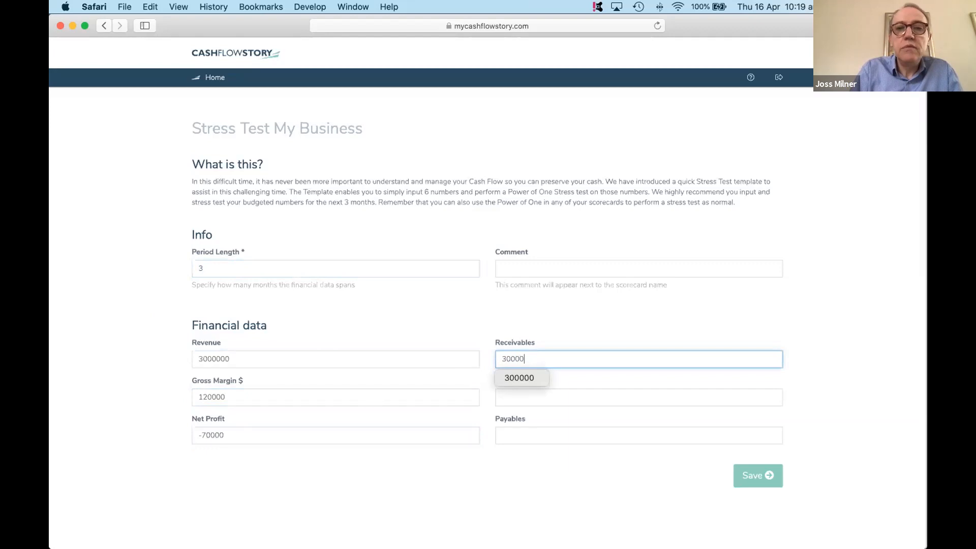
pyautogui.click(571, 398)
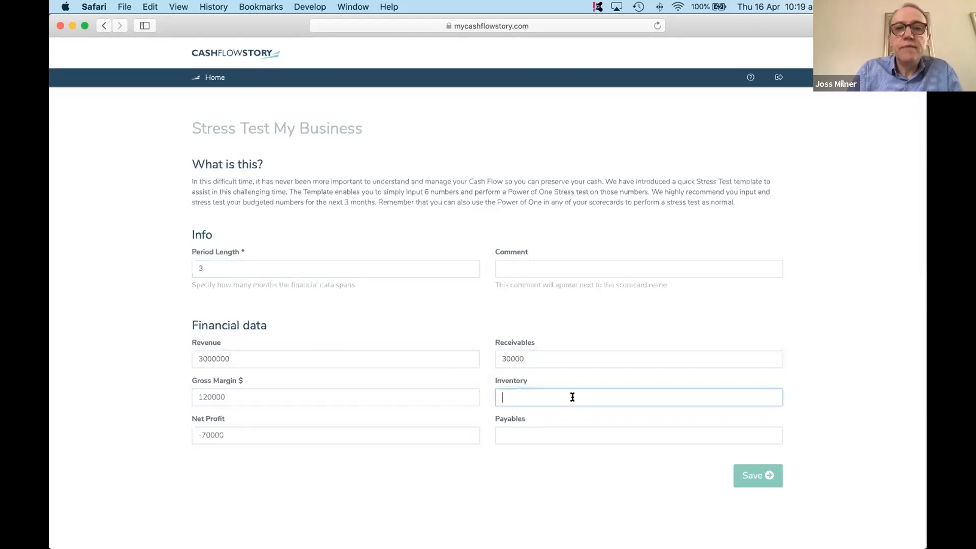
pyautogui.write('45000')
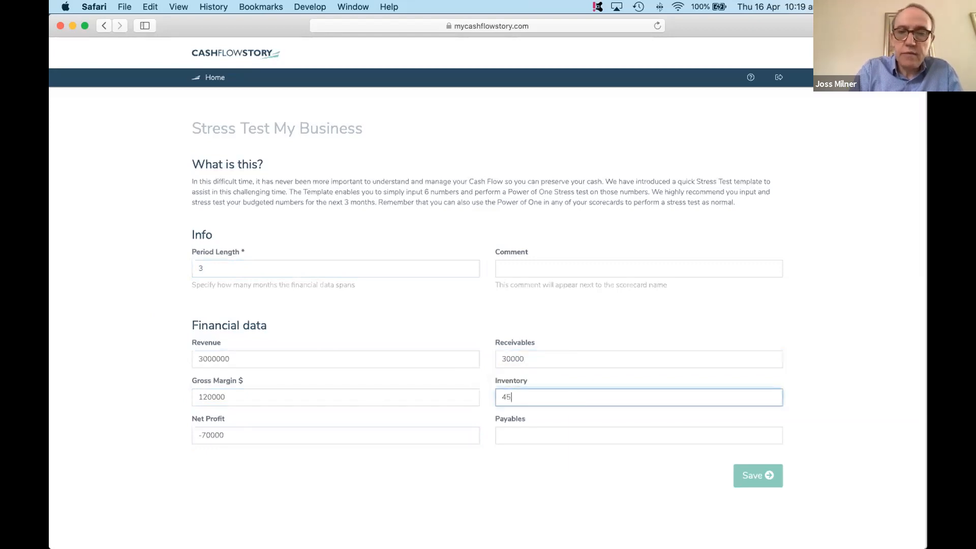
pyautogui.click(569, 438)
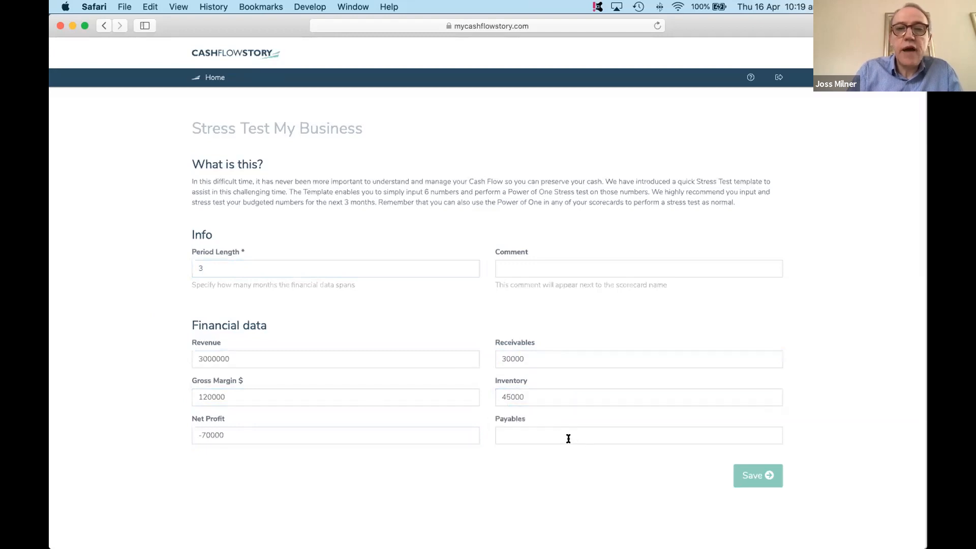
pyautogui.write('80000')
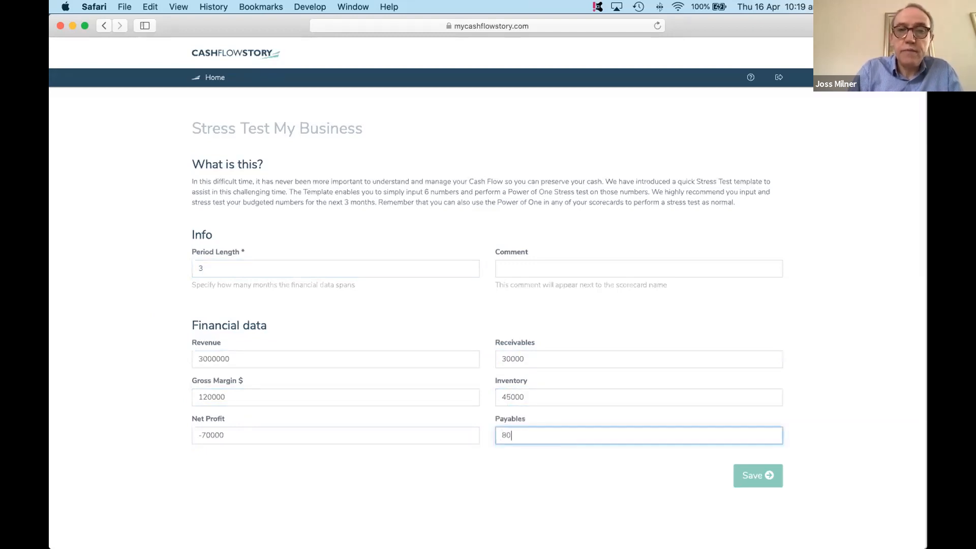
pyautogui.click(629, 498)
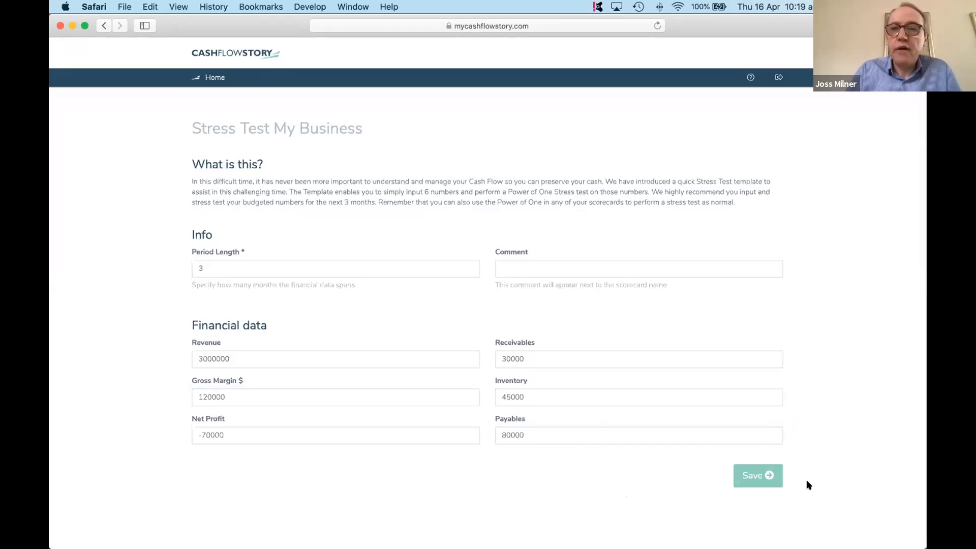
pyautogui.click(736, 479)
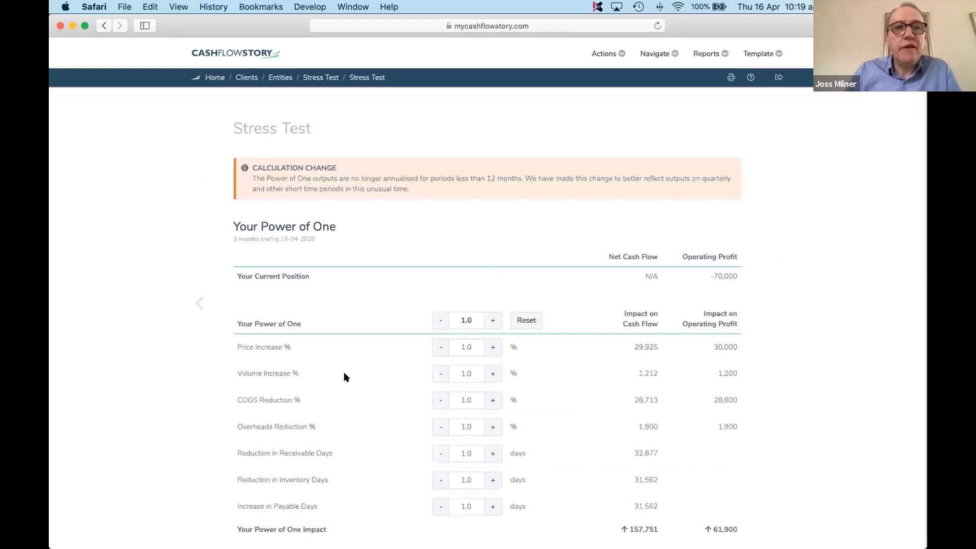
# - Set the overall Power of One to 0.0 and lower Volume Increase to -20.0 %
pyautogui.scroll(-2, 347, 381)
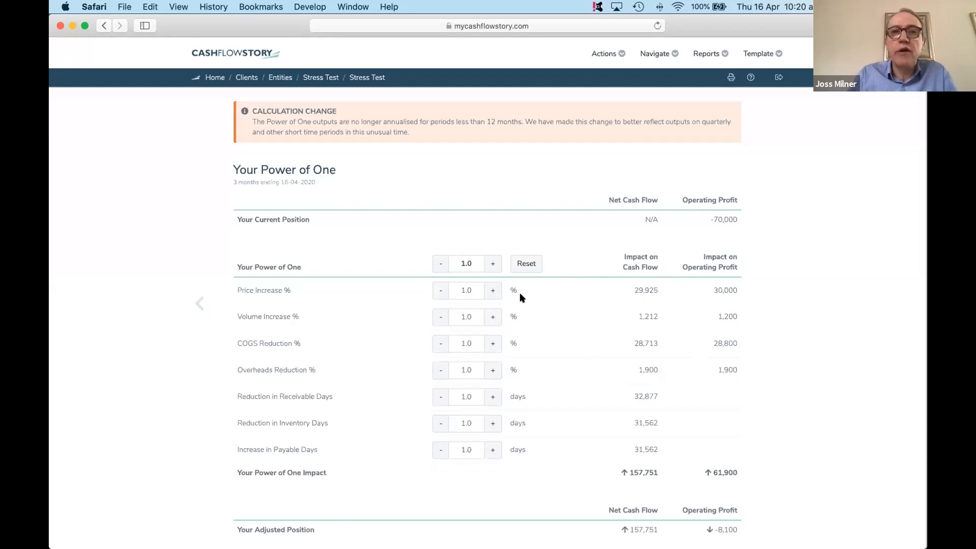
pyautogui.click(440, 263)
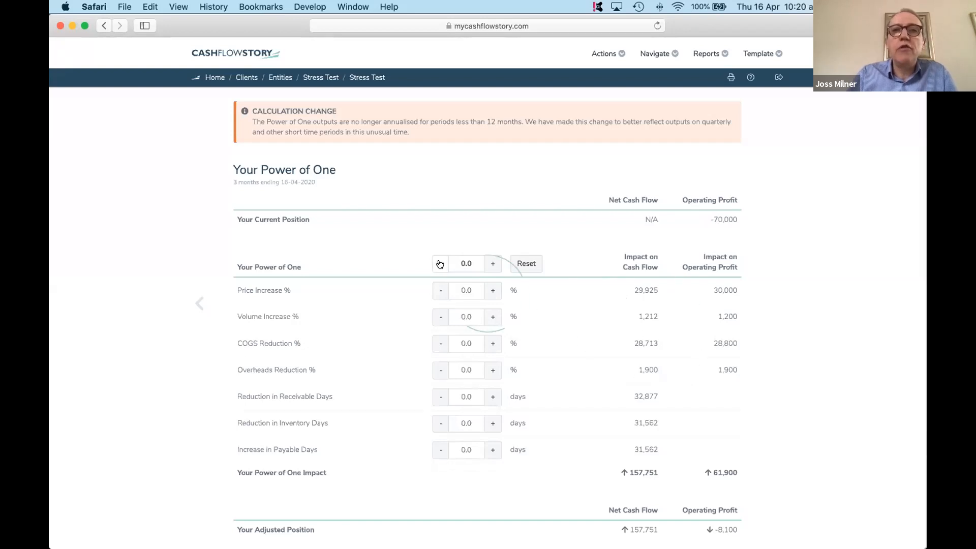
pyautogui.click(436, 319)
pyautogui.click(437, 320)
pyautogui.click(436, 319)
pyautogui.click(437, 319)
pyautogui.click(436, 319)
pyautogui.click(437, 319)
pyautogui.click(436, 320)
pyautogui.click(436, 319)
pyautogui.click(437, 319)
pyautogui.click(437, 319)
pyautogui.click(437, 320)
pyautogui.click(436, 319)
pyautogui.click(437, 319)
pyautogui.click(437, 319)
pyautogui.click(437, 319)
pyautogui.click(437, 319)
pyautogui.click(437, 319)
pyautogui.click(437, 319)
pyautogui.click(436, 319)
pyautogui.click(436, 319)
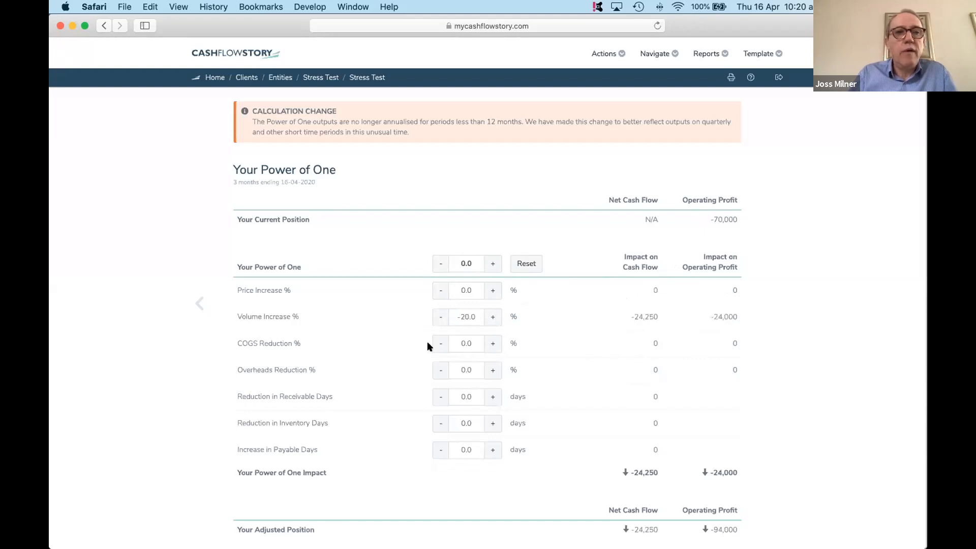
# - Raise Overheads Reduction to 6.0 % in the stress test
pyautogui.click(490, 372)
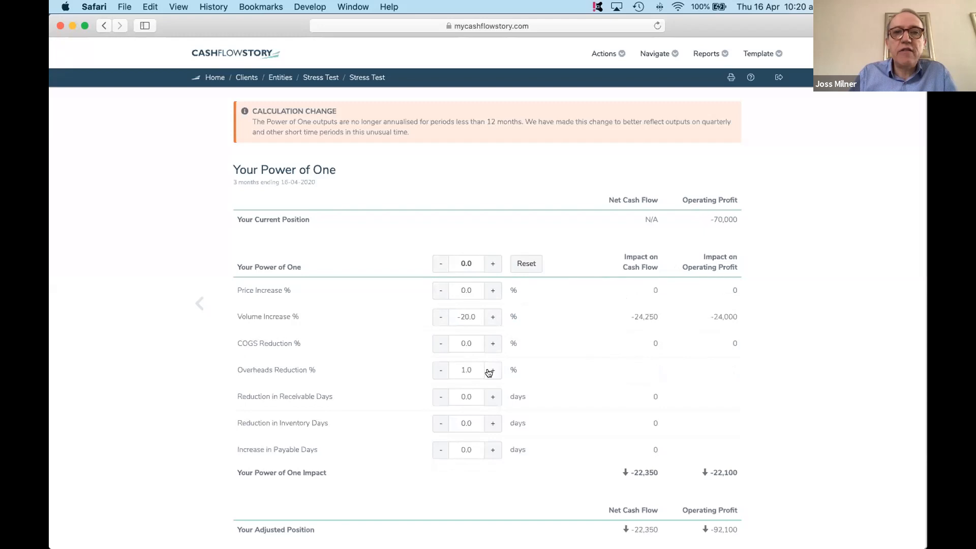
pyautogui.click(490, 371)
pyautogui.click(490, 371)
pyautogui.click(490, 371)
pyautogui.click(490, 371)
pyautogui.click(490, 371)
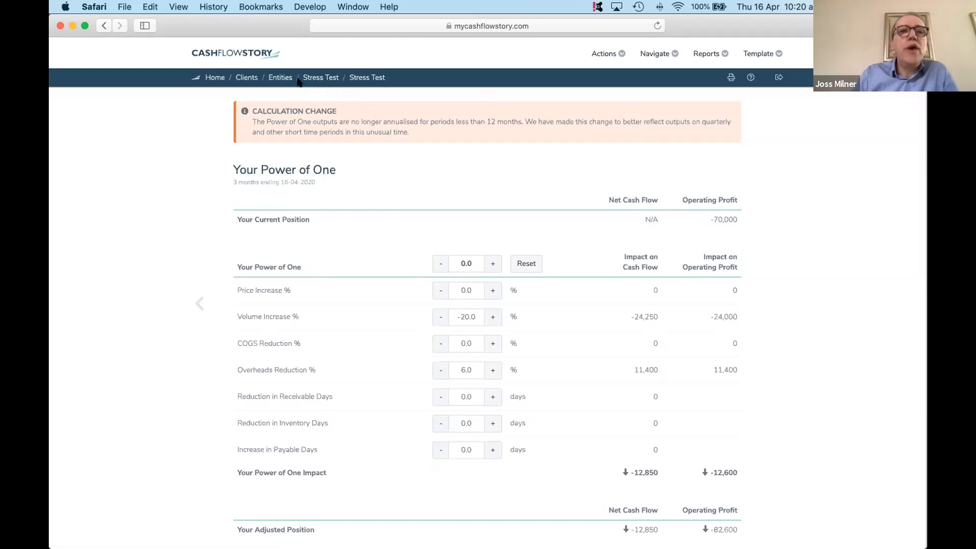
# - Open the Milok Pty Ltd 2019 scorecard of A Milok Group of Companies under Example Clients
pyautogui.click(273, 80)
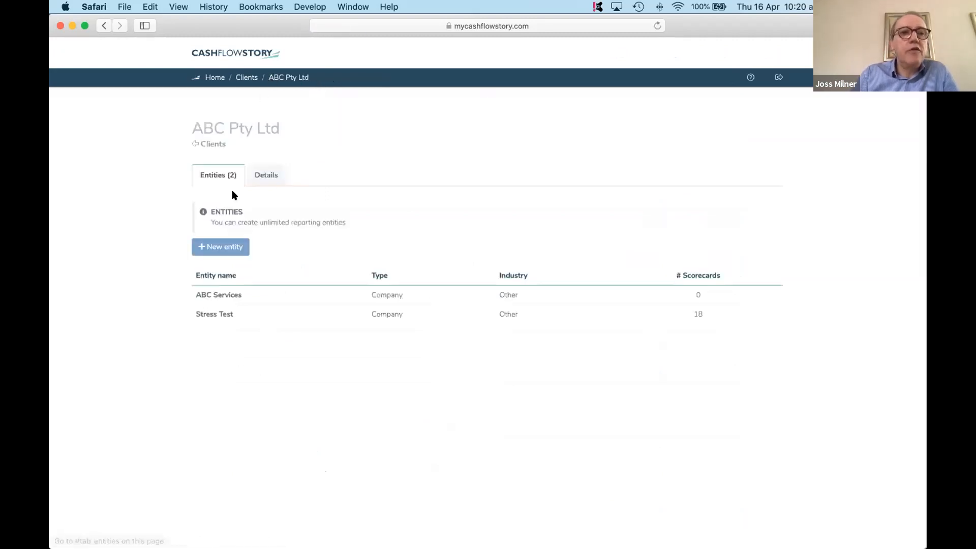
pyautogui.click(245, 77)
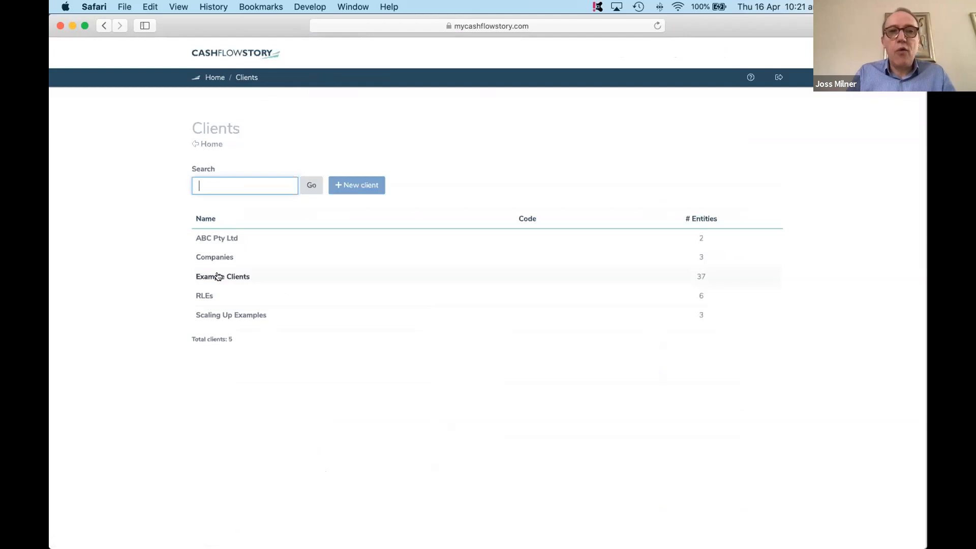
pyautogui.click(218, 276)
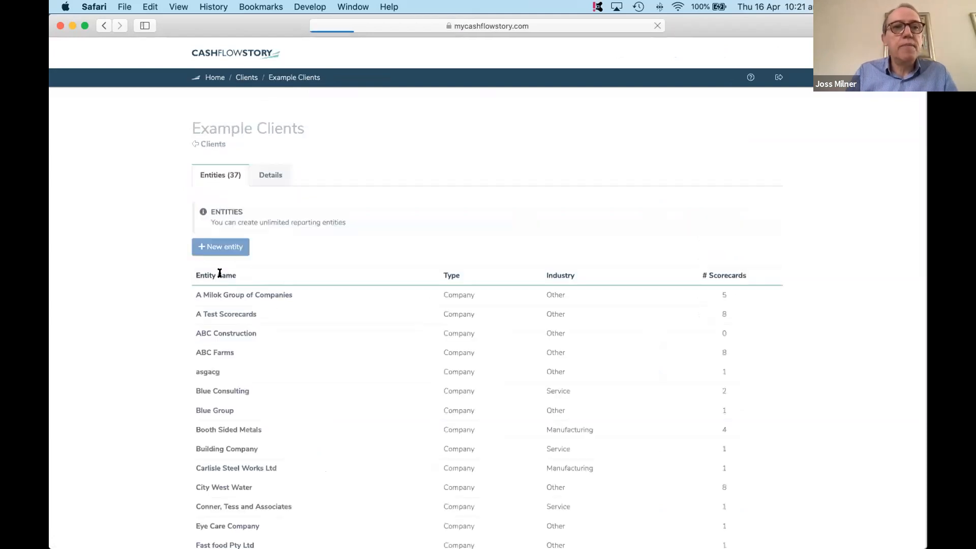
pyautogui.click(245, 296)
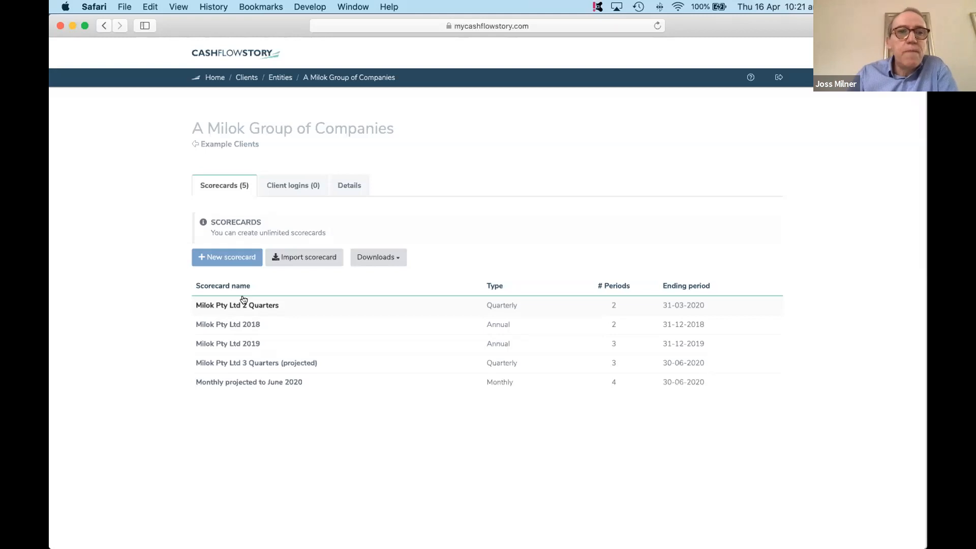
pyautogui.click(234, 343)
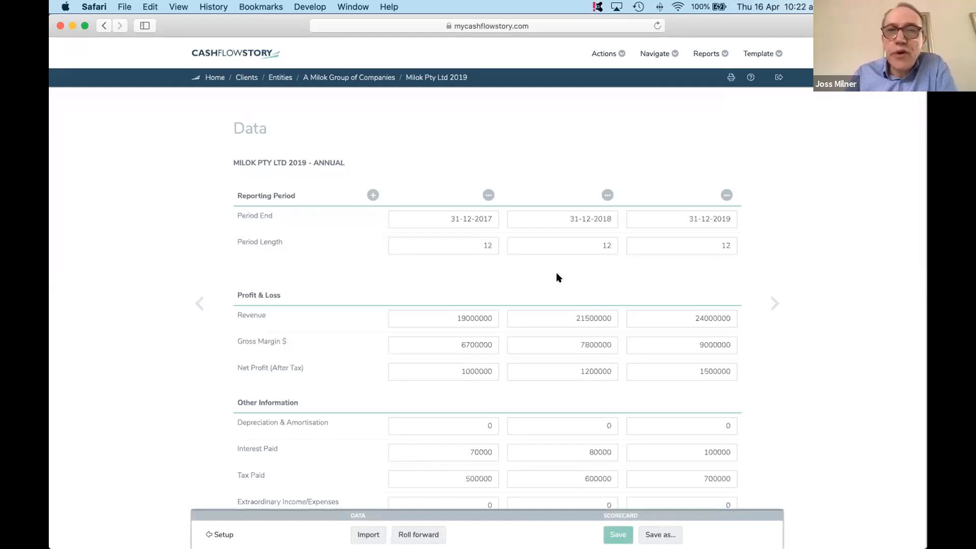
# - Examine the Milok Pty Ltd 2019 data from reporting periods and profit and loss down to balance sheet and funding
pyautogui.scroll(-2, 556, 272)
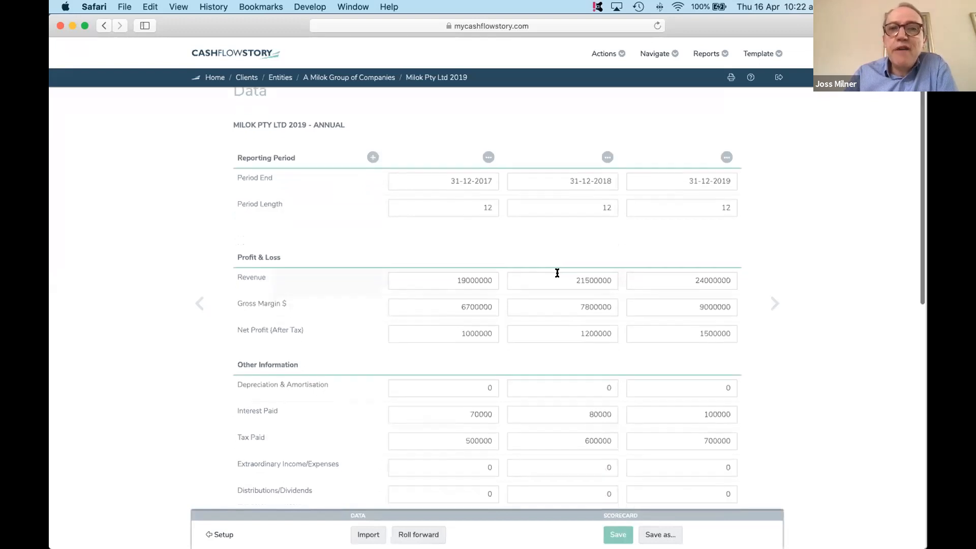
pyautogui.scroll(-3, 557, 273)
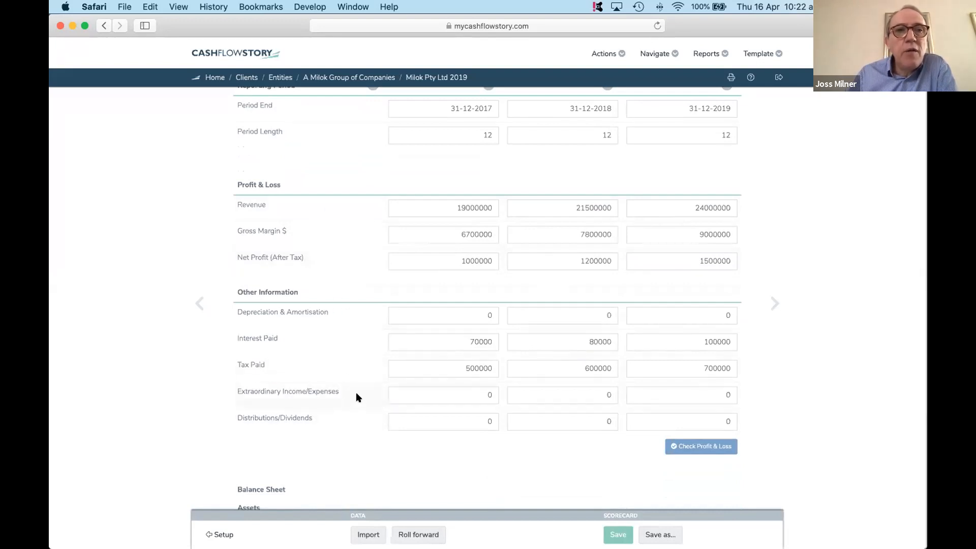
pyautogui.scroll(-5, 356, 393)
pyautogui.scroll(-2, 356, 397)
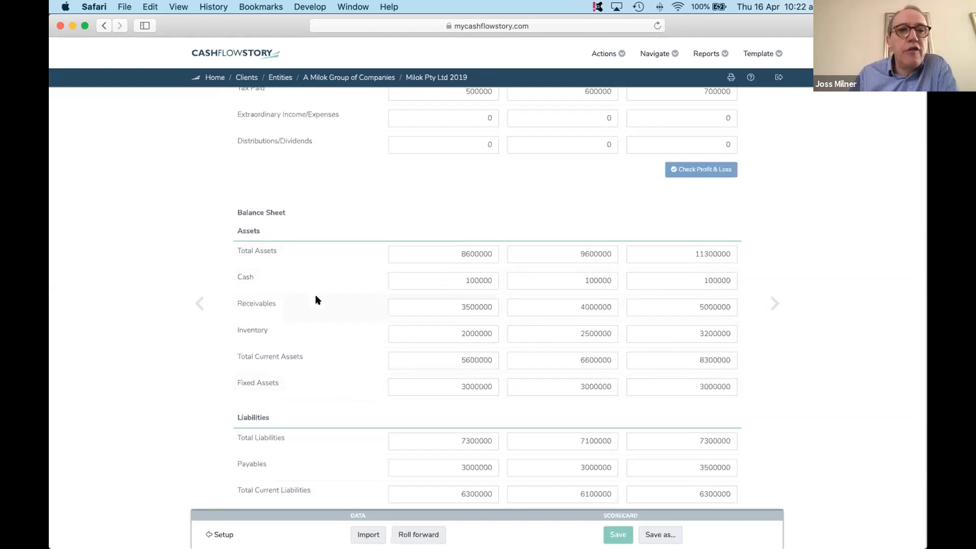
pyautogui.scroll(-3, 326, 394)
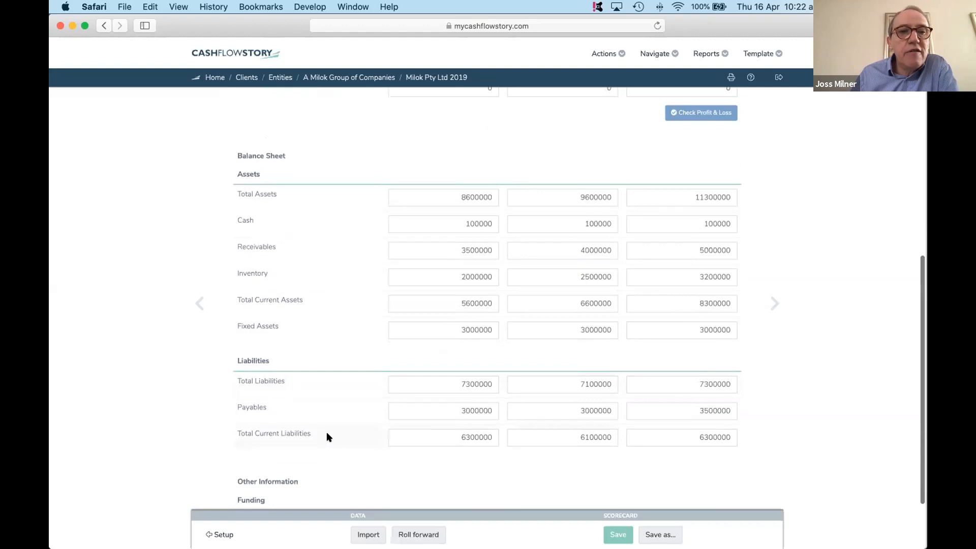
pyautogui.scroll(-3, 327, 437)
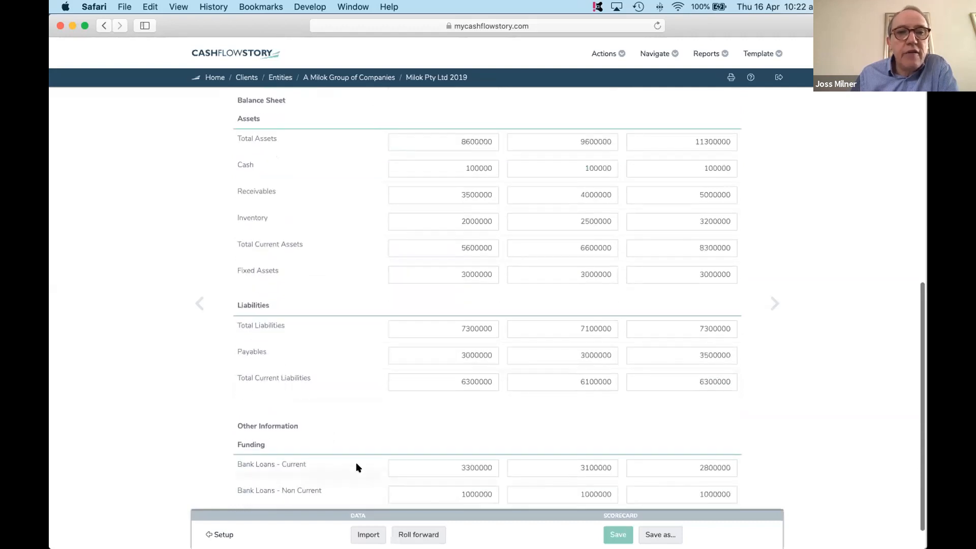
pyautogui.scroll(10, 357, 350)
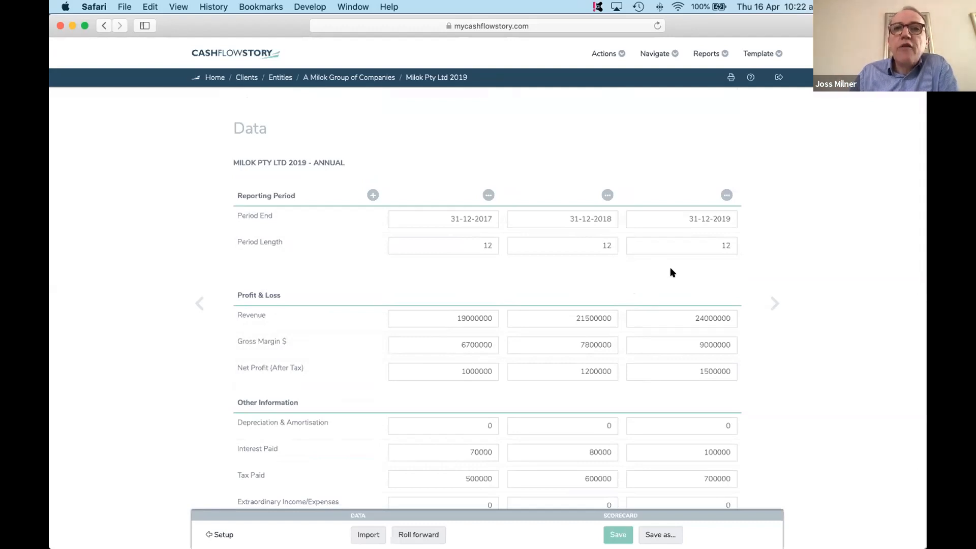
# - Open the scorecard's Power of One page, set the overall Power of One to 0.0 and lower Price Increase to -5.0 %
pyautogui.click(653, 54)
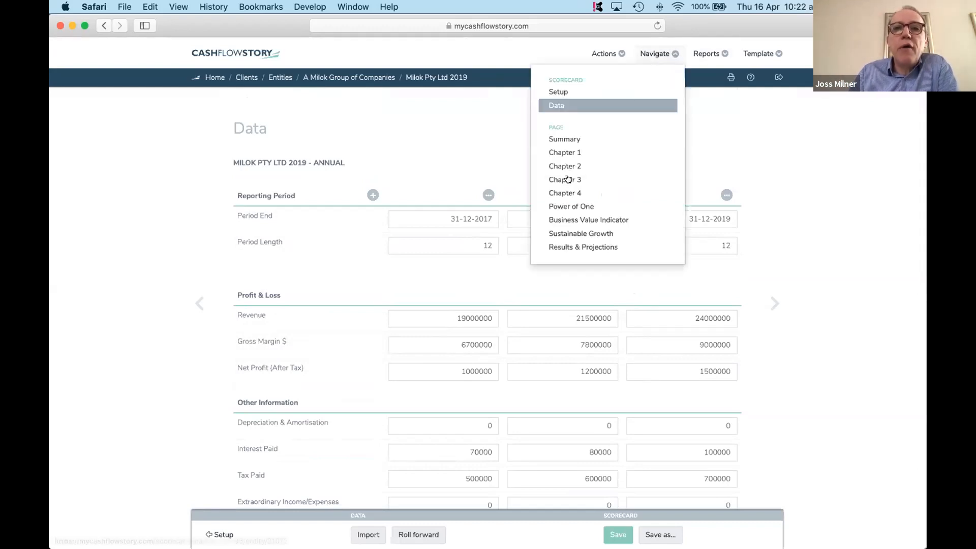
pyautogui.click(558, 204)
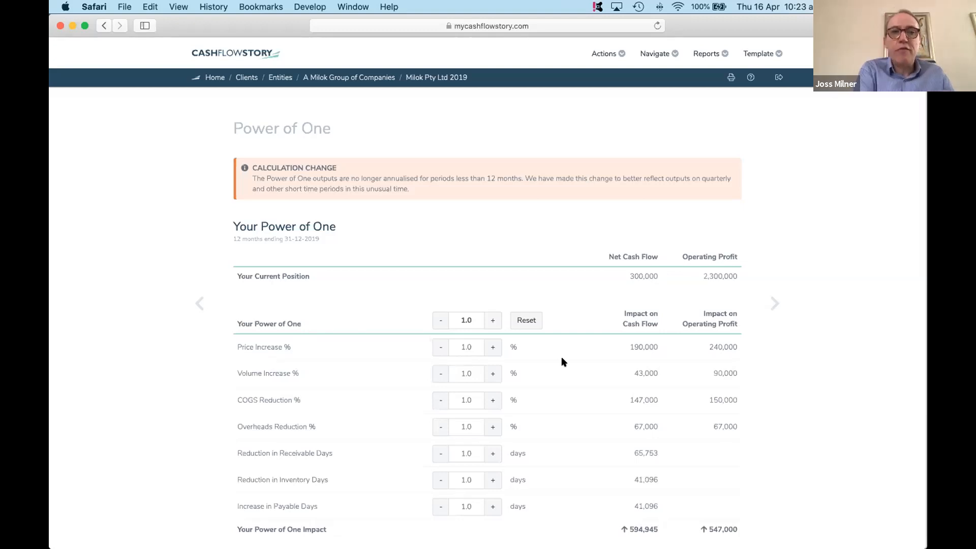
pyautogui.click(441, 326)
pyautogui.click(441, 346)
pyautogui.click(441, 346)
pyautogui.click(441, 347)
pyautogui.click(441, 347)
pyautogui.click(441, 347)
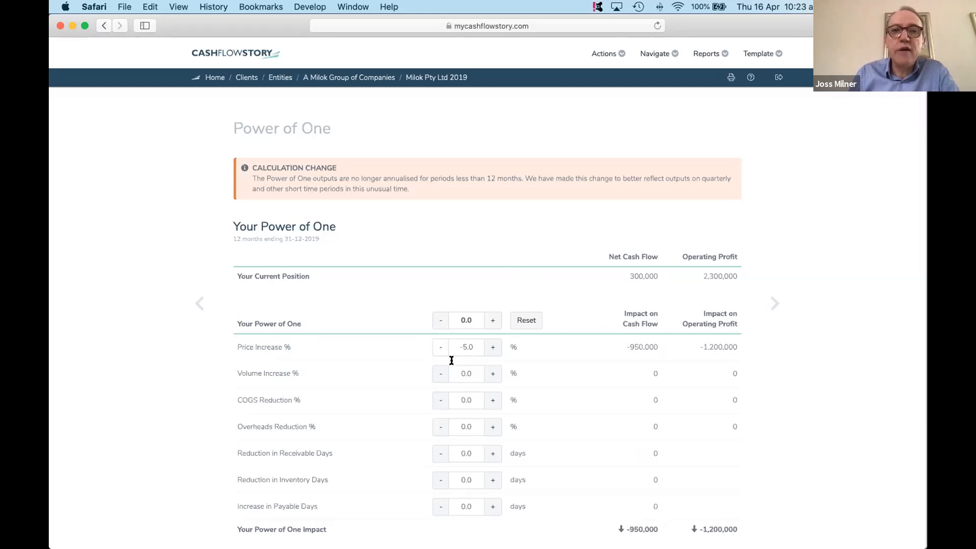
# - Raise Volume Increase to 22.0 % to offset the price reduction
pyautogui.click(491, 376)
pyautogui.click(490, 375)
pyautogui.click(490, 375)
pyautogui.click(491, 376)
pyautogui.click(490, 375)
pyautogui.click(491, 376)
pyautogui.click(490, 375)
pyautogui.click(491, 375)
pyautogui.click(491, 376)
pyautogui.click(491, 375)
pyautogui.click(491, 375)
pyautogui.click(491, 375)
pyautogui.click(490, 375)
pyautogui.click(491, 376)
pyautogui.click(490, 375)
pyautogui.click(490, 375)
pyautogui.click(491, 375)
pyautogui.click(491, 375)
pyautogui.click(491, 375)
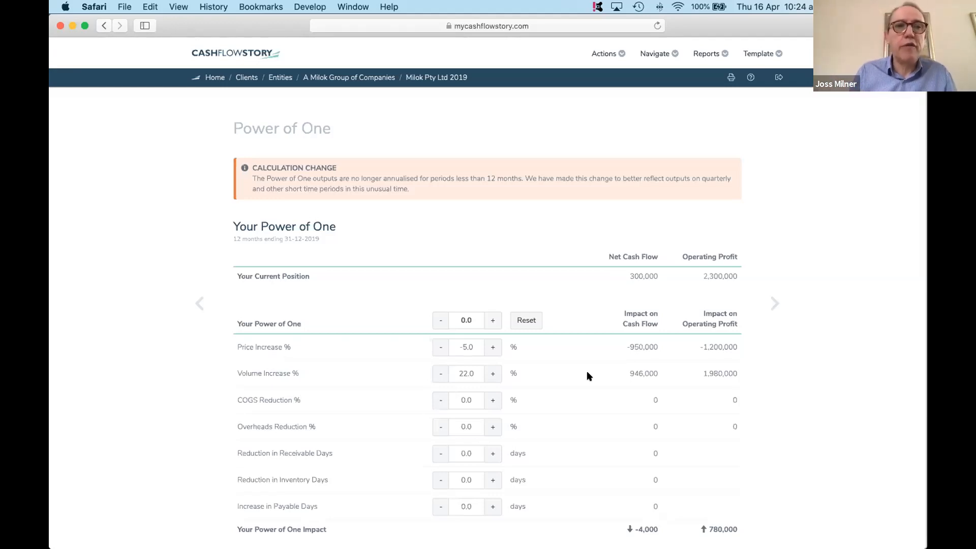
# - Reset all Power of One adjustments to their defaults
pyautogui.click(532, 320)
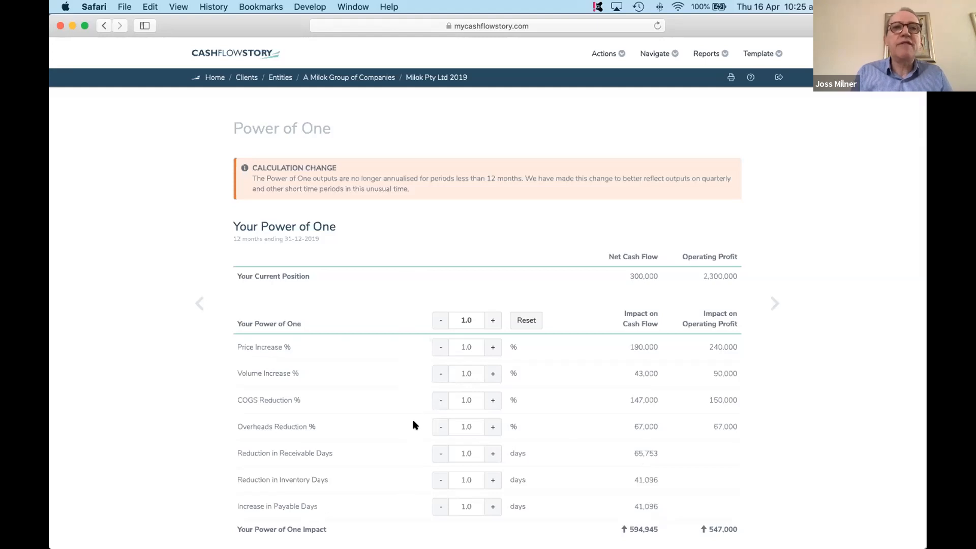
pyautogui.click(665, 54)
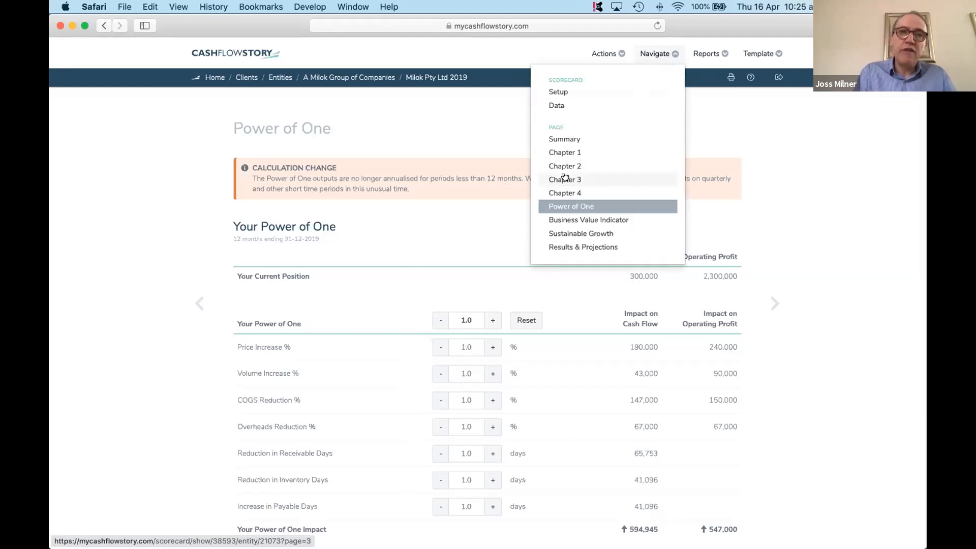
pyautogui.click(487, 270)
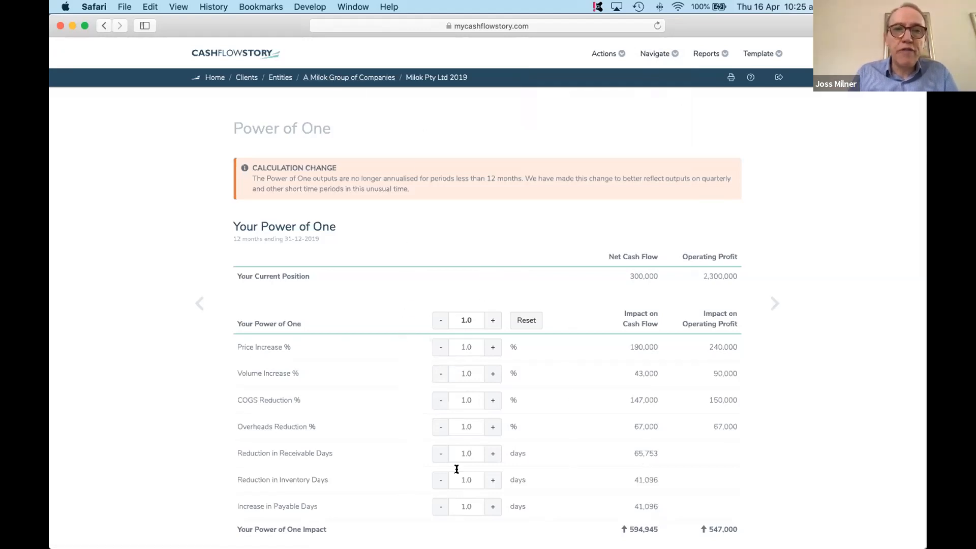
# - Open the Milok Pty Ltd 2 Quarters scorecard of A Milok Group of Companies and look over its quarterly data
pyautogui.click(329, 79)
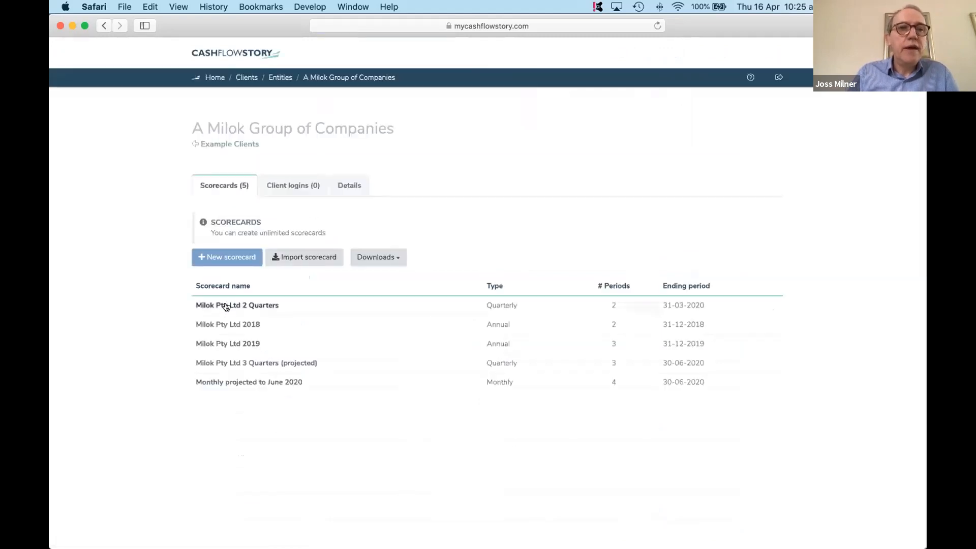
pyautogui.click(226, 305)
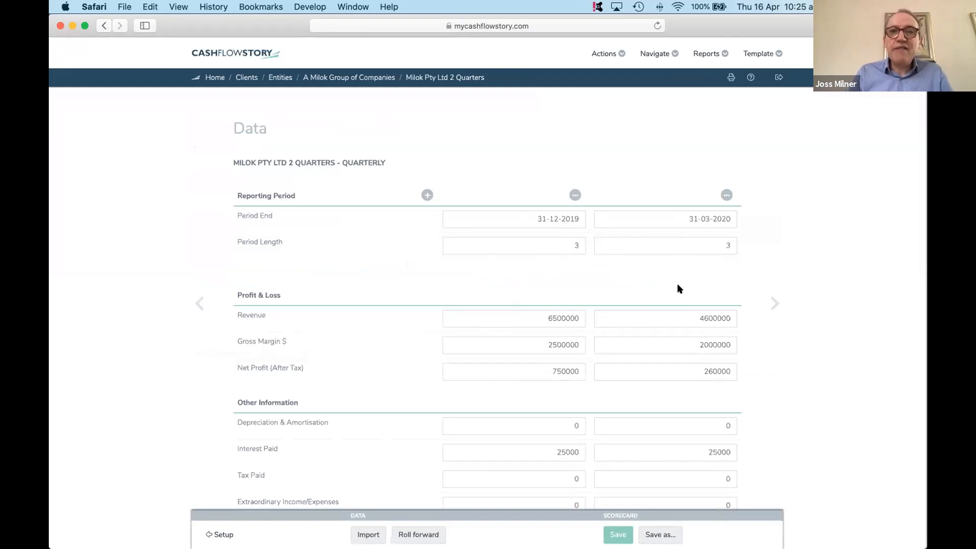
pyautogui.scroll(-5, 677, 322)
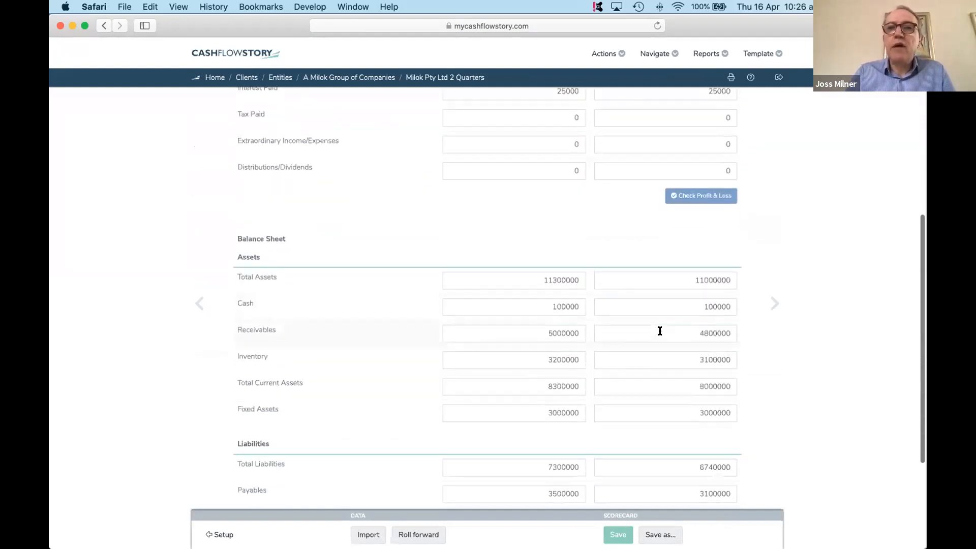
pyautogui.scroll(8, 658, 331)
# - View the scorecard's accounts, review the two quarters' profit and loss and balance sheet, and close the view
pyautogui.click(602, 52)
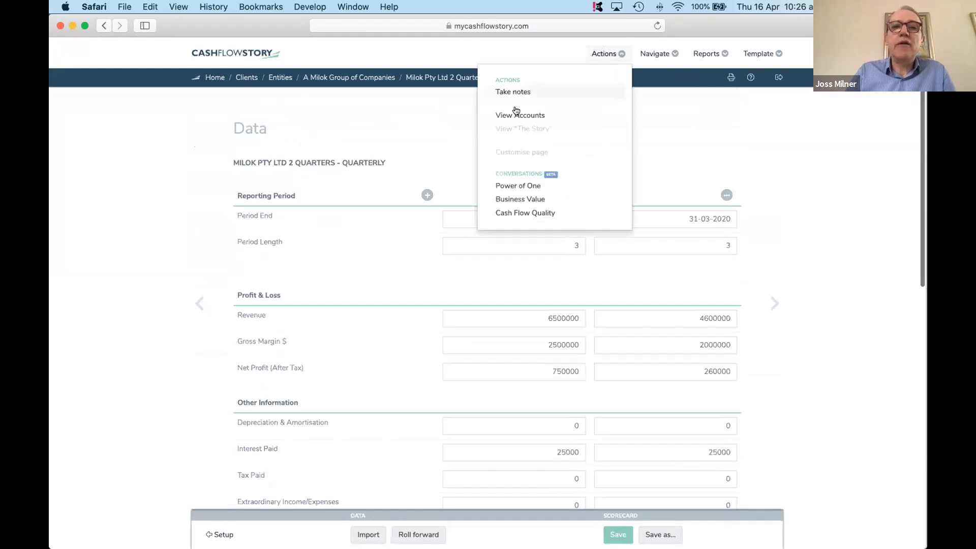
pyautogui.click(514, 114)
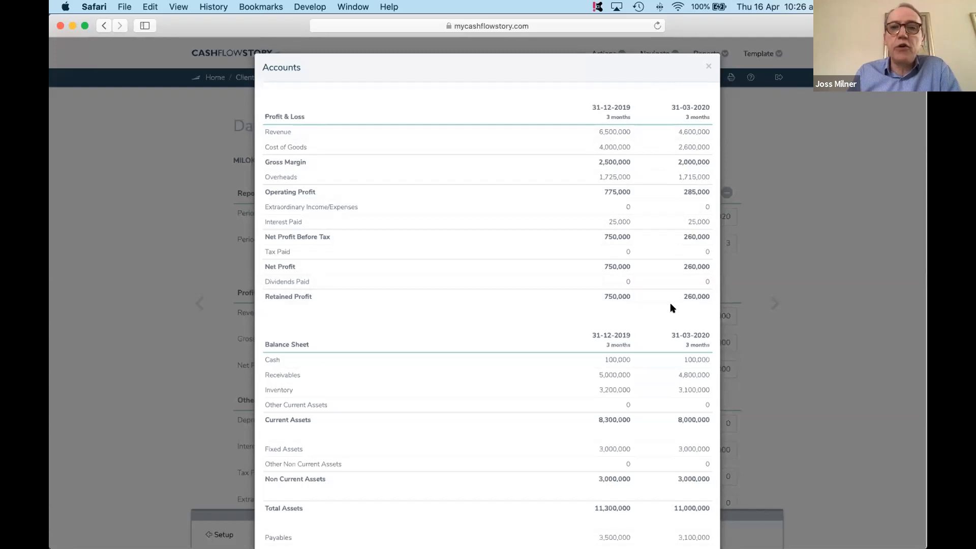
pyautogui.scroll(-5, 671, 307)
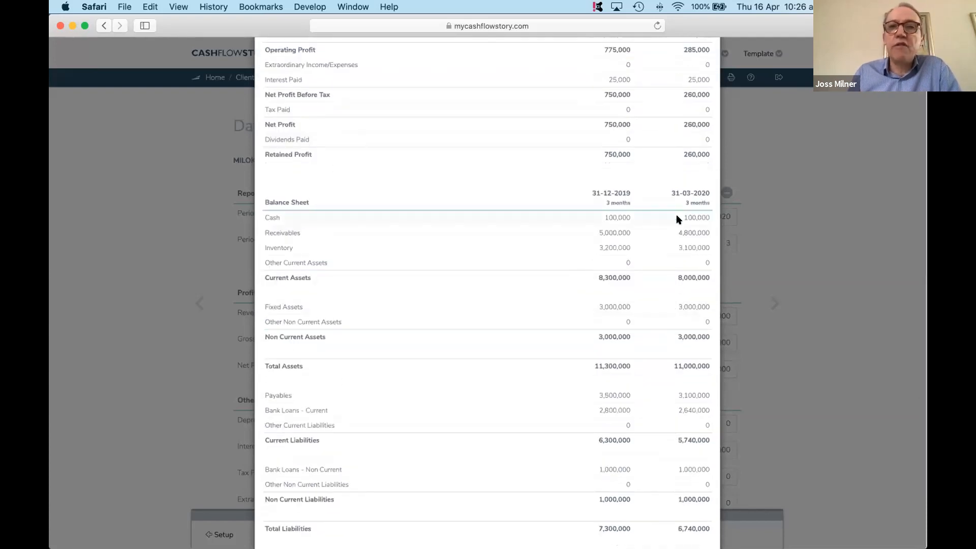
pyautogui.scroll(-2, 677, 224)
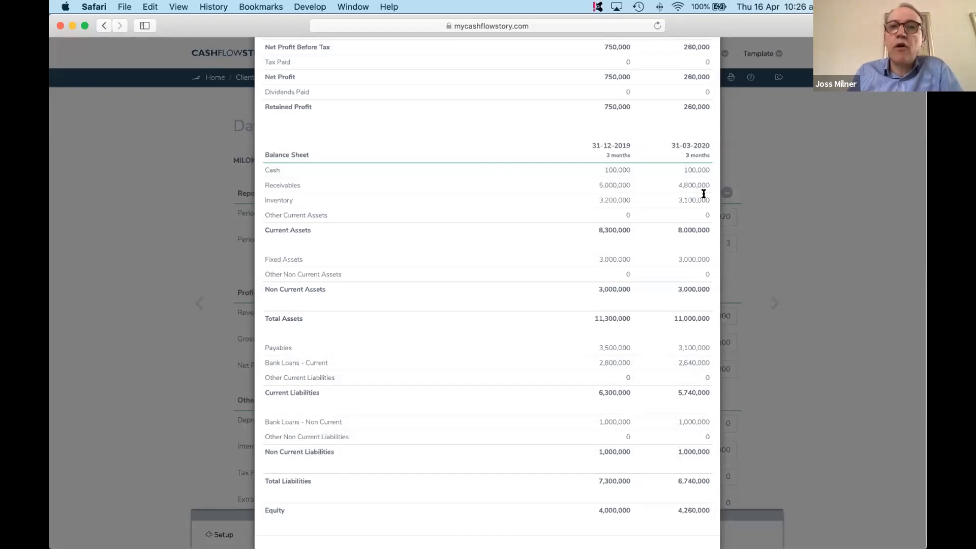
pyautogui.scroll(3, 686, 356)
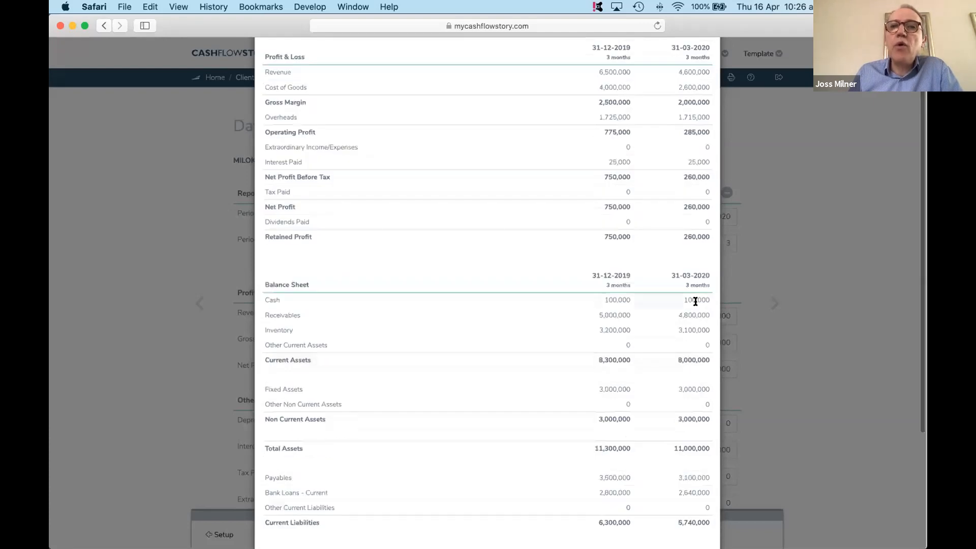
pyautogui.scroll(1, 697, 302)
pyautogui.click(707, 65)
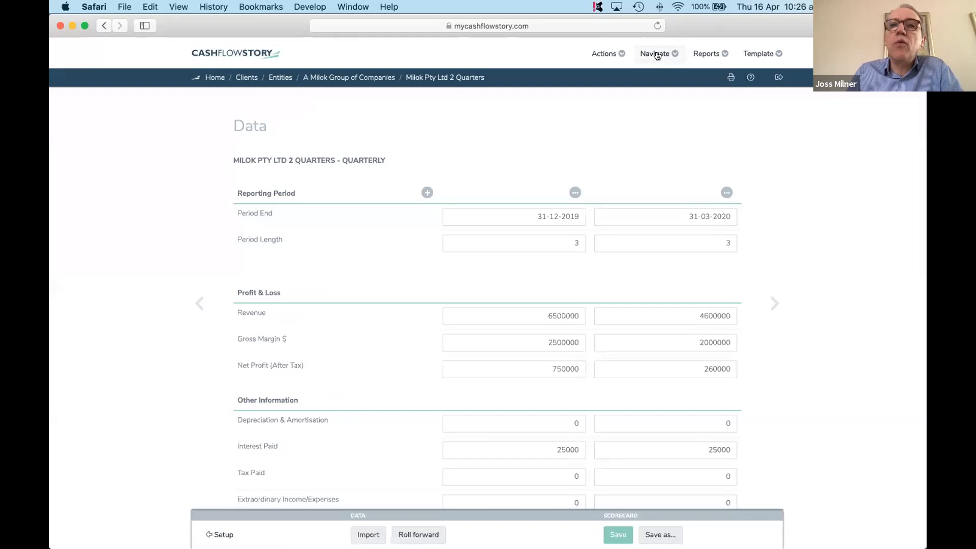
# - Open the Profit page and review the profitability trends and the revenue, COGS and overheads growth charts
pyautogui.click(658, 54)
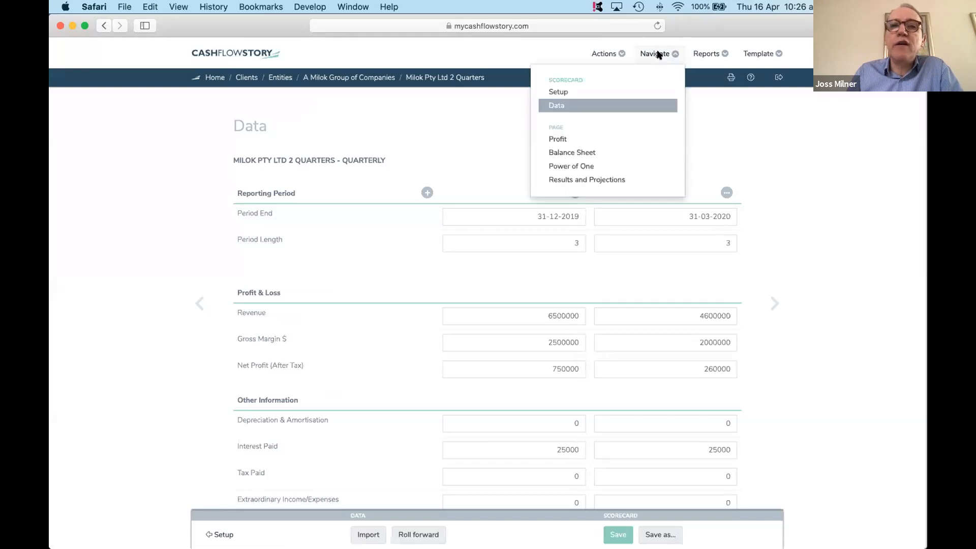
pyautogui.click(555, 139)
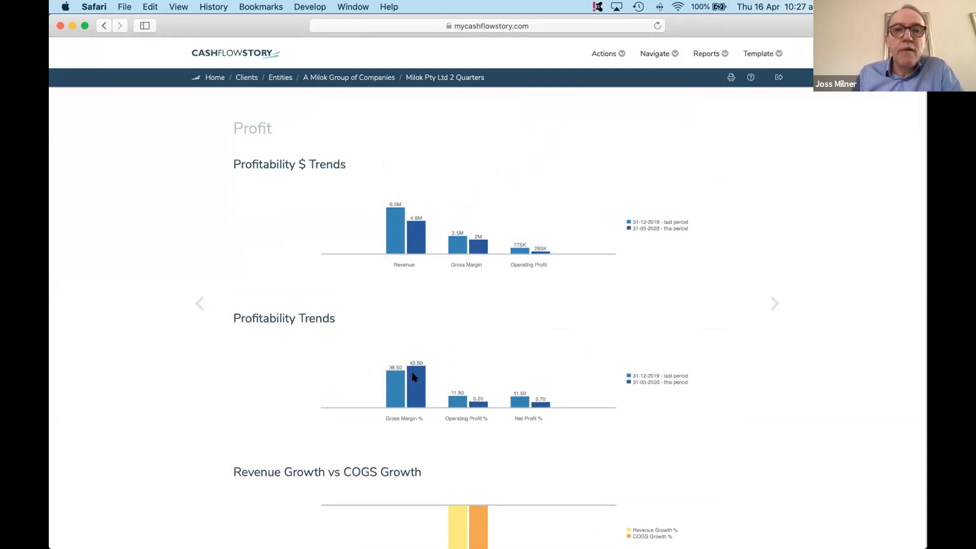
pyautogui.scroll(-5, 449, 406)
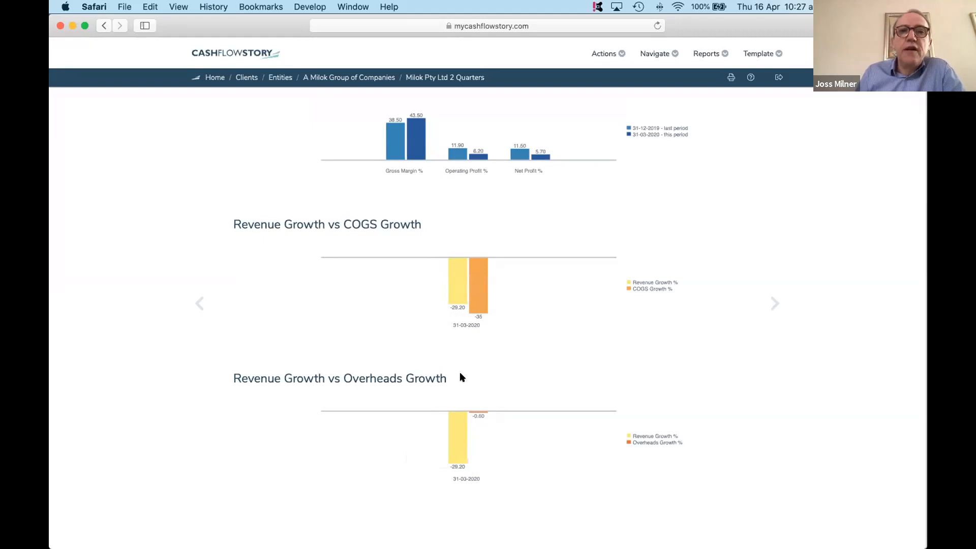
pyautogui.scroll(1, 461, 378)
pyautogui.scroll(5, 460, 377)
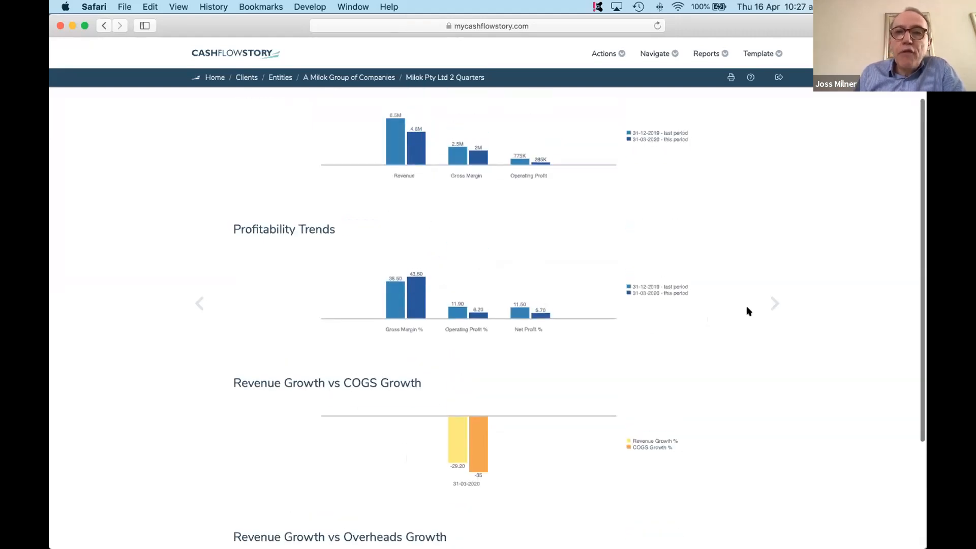
# - Move on to the Balance Sheet page and review the working capital trends, funding trends and operating cash flow
pyautogui.click(772, 304)
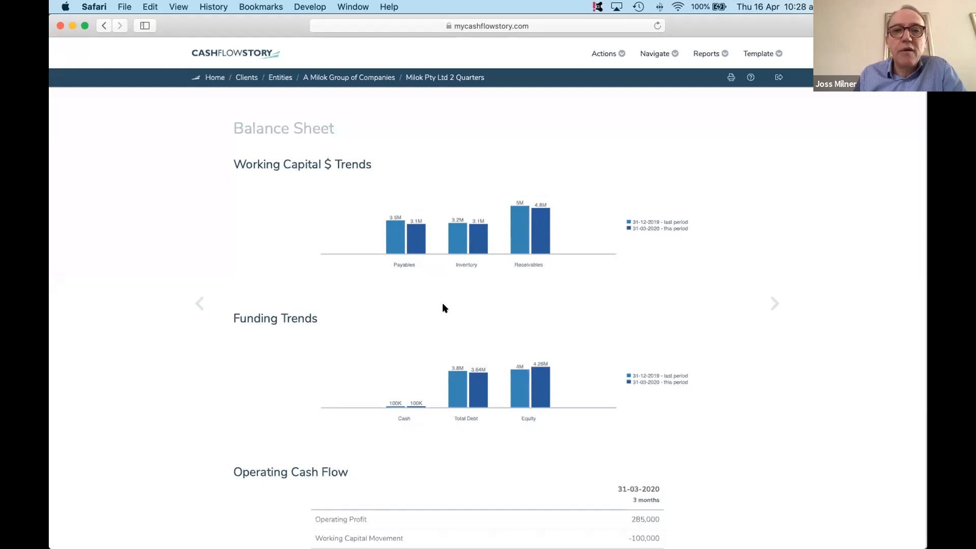
pyautogui.scroll(-3, 443, 303)
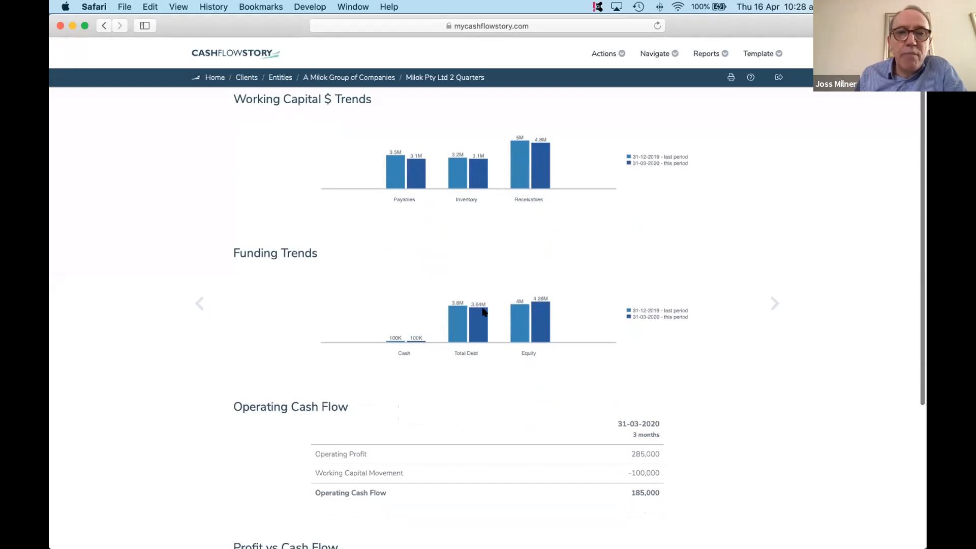
pyautogui.scroll(-2, 469, 312)
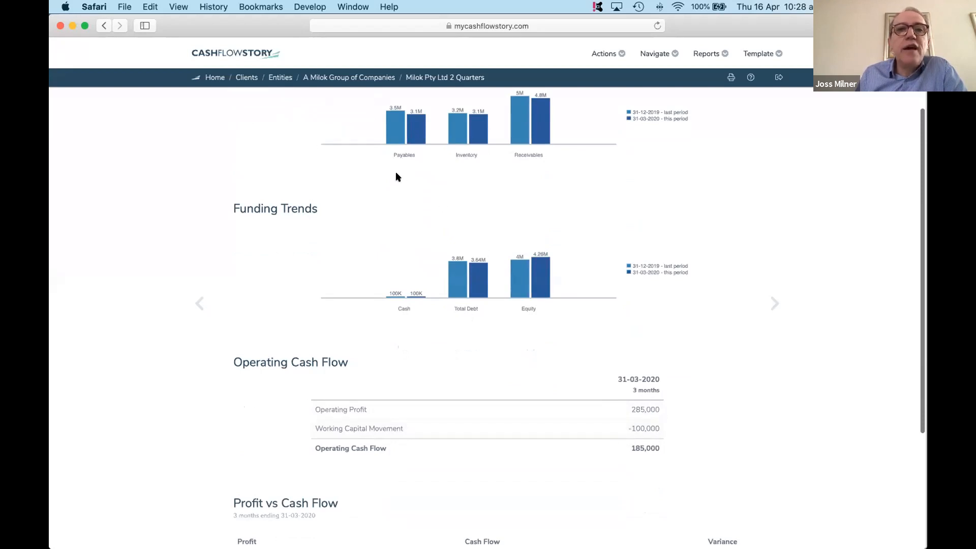
pyautogui.scroll(2, 403, 179)
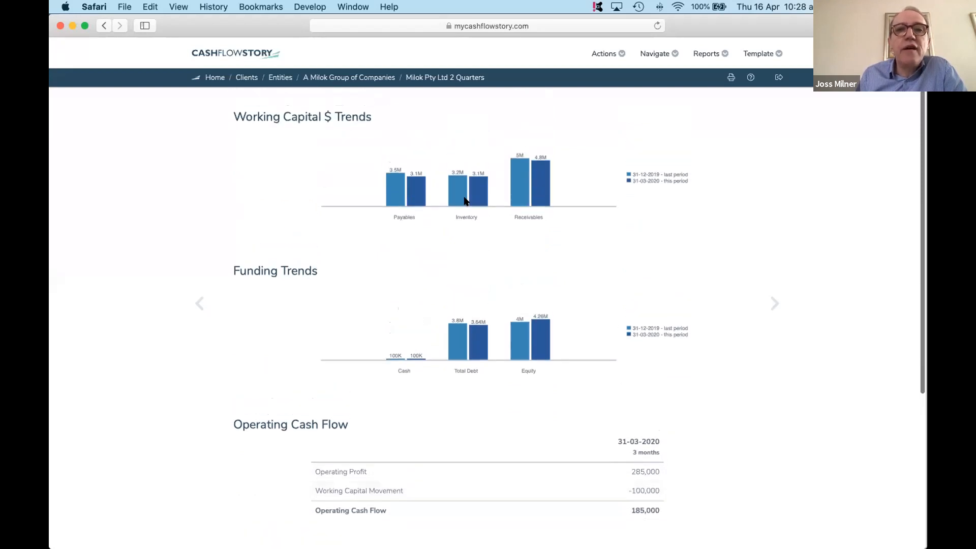
pyautogui.scroll(-2, 615, 431)
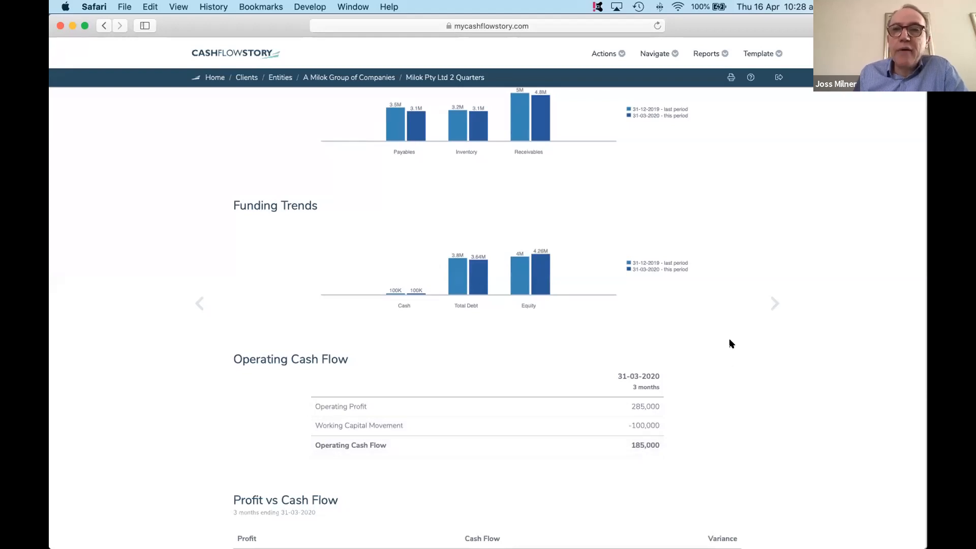
# - Continue past Power of One to Results and Projections, apply the projection and look at the projected profit and loss
pyautogui.click(774, 304)
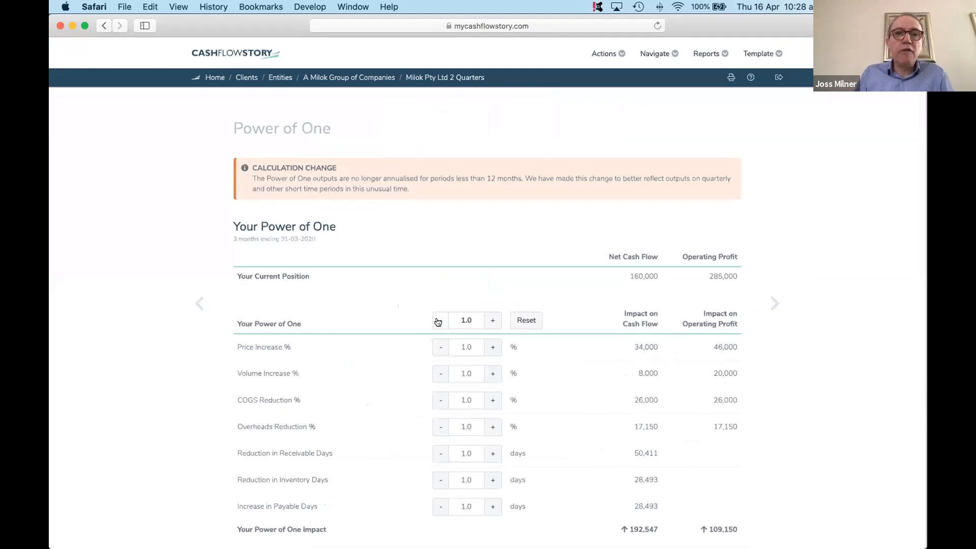
pyautogui.click(773, 304)
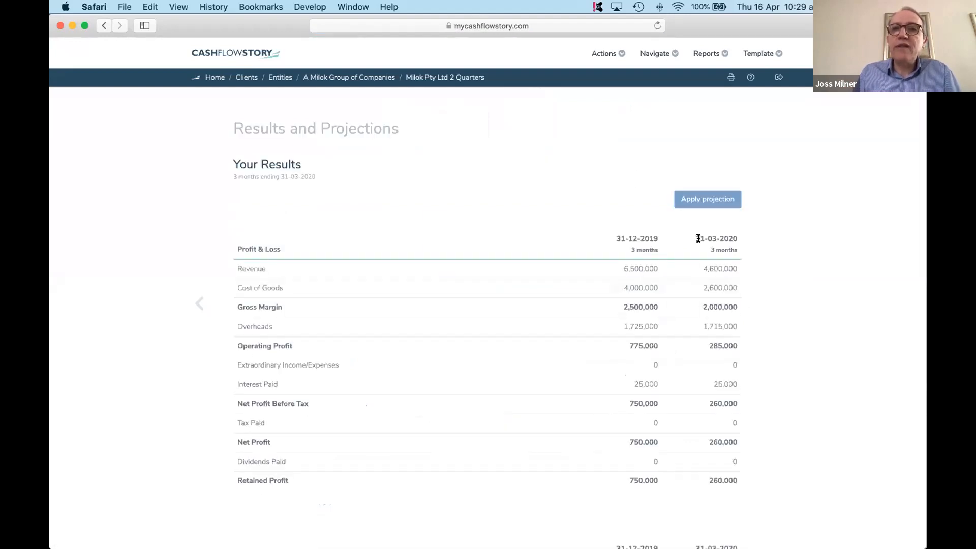
pyautogui.click(695, 202)
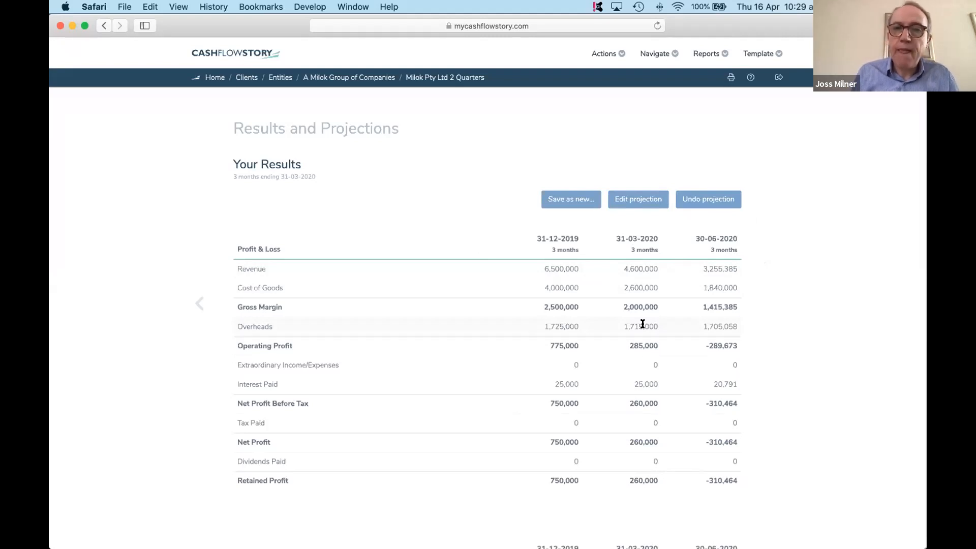
pyautogui.scroll(-2, 643, 328)
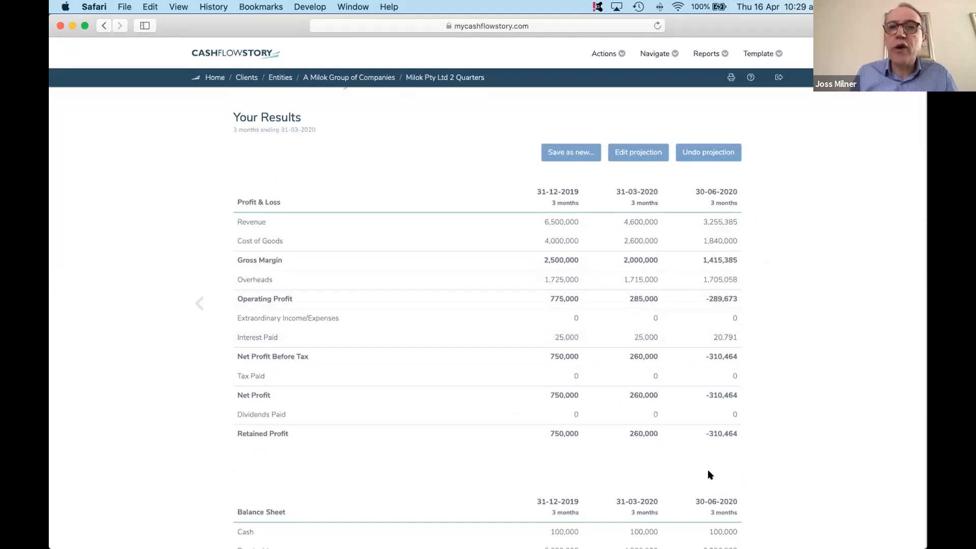
# - Open the 30-06-2020 projection for editing and set its revenue to 785,000
pyautogui.click(628, 155)
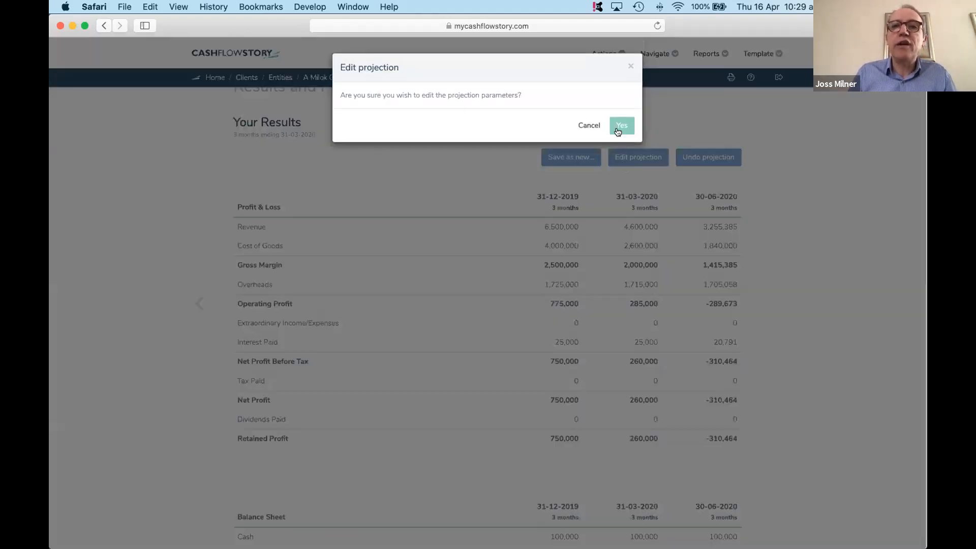
pyautogui.click(618, 128)
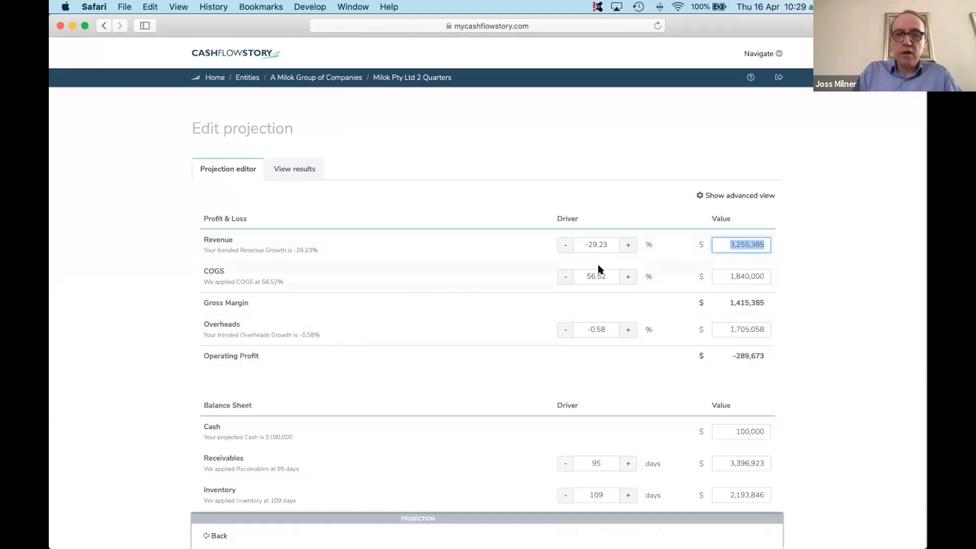
pyautogui.write('785000')
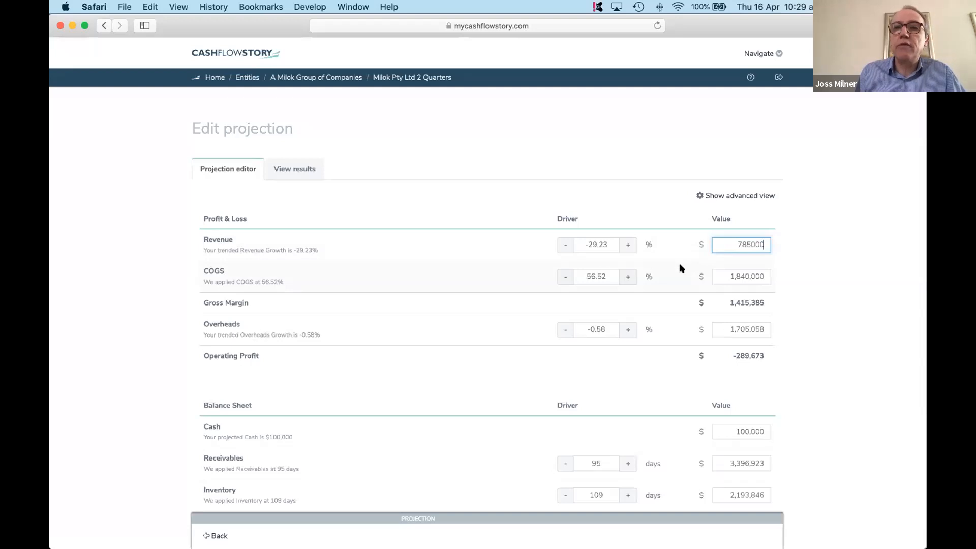
pyautogui.press('Return')
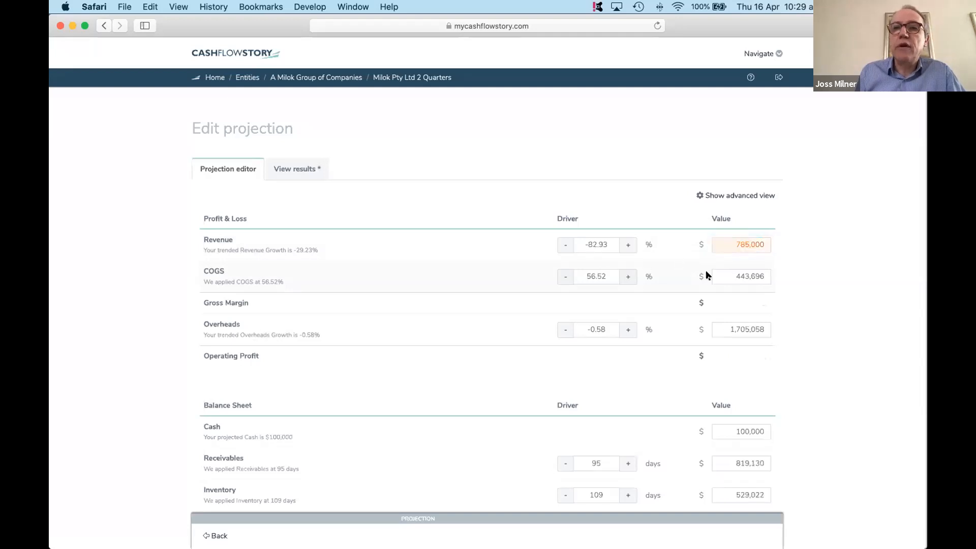
# - Set the projected COGS to 465,000 and the overheads to 1,585,000
pyautogui.click(730, 274)
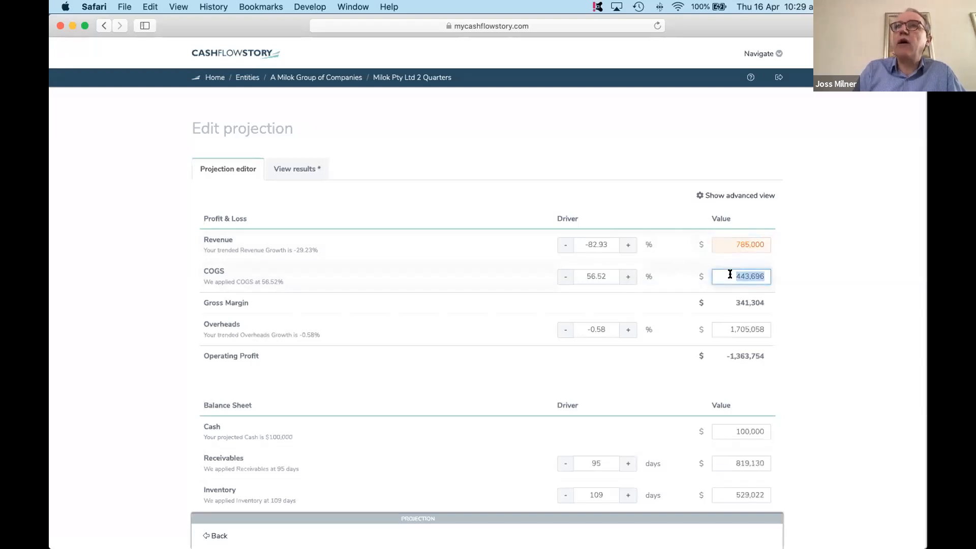
pyautogui.write('465000')
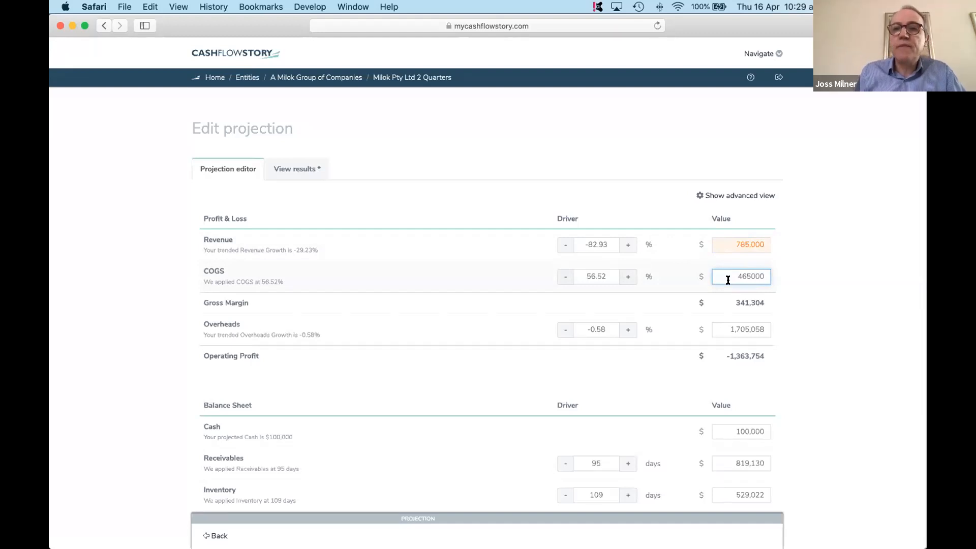
pyautogui.click(719, 326)
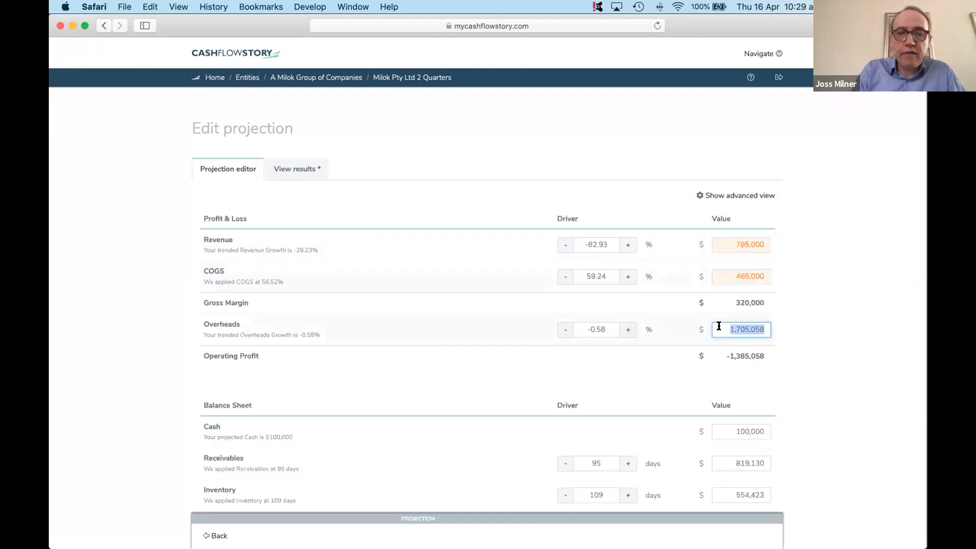
pyautogui.write('1')
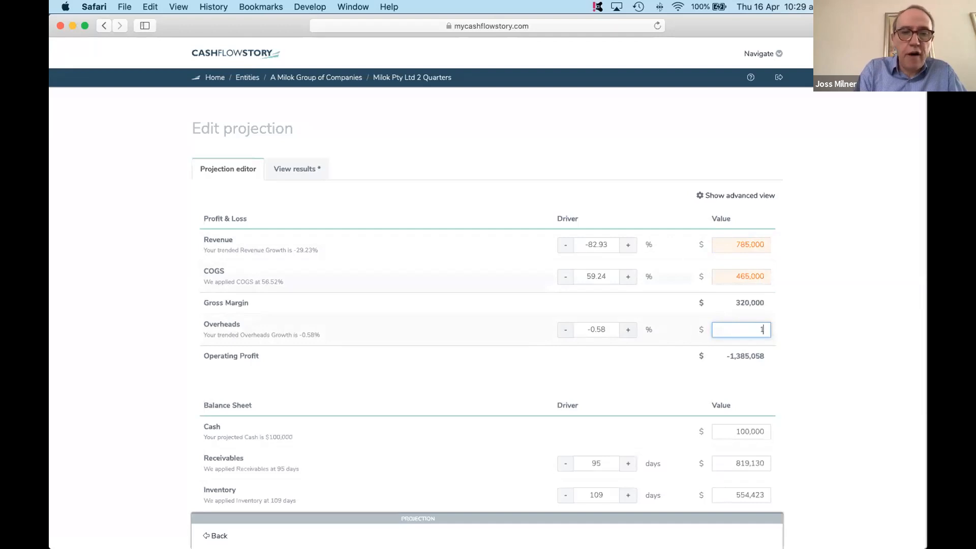
pyautogui.write('585000')
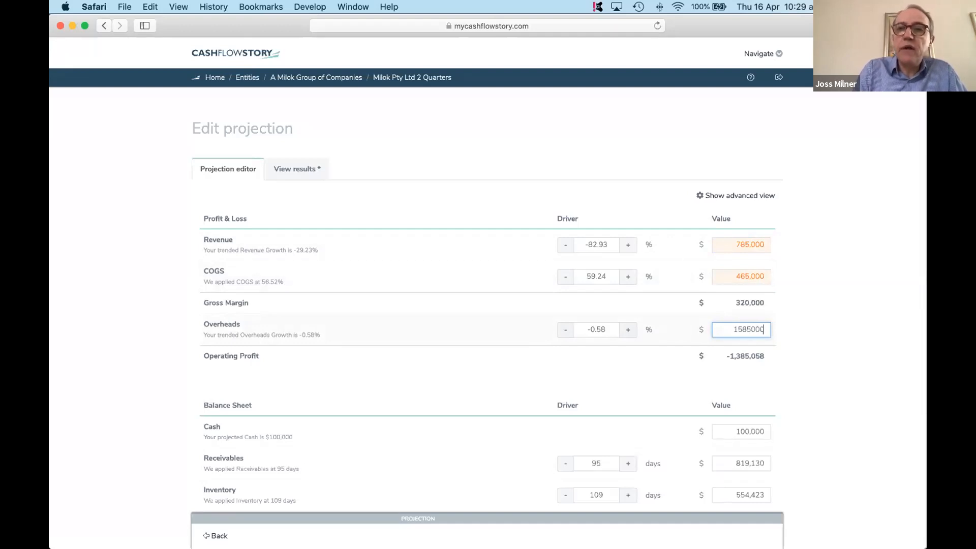
pyautogui.click(695, 385)
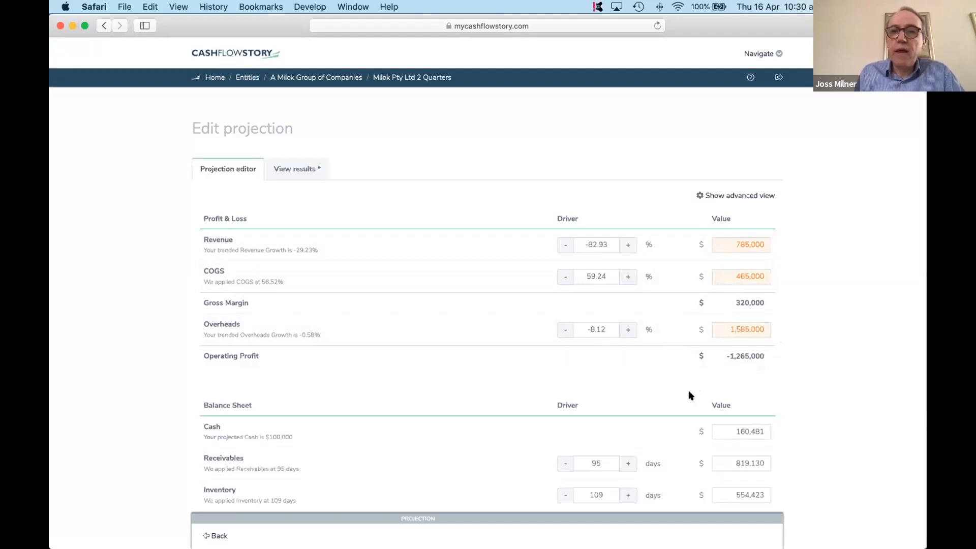
# - Set the projected balance sheet's receivables to 4,600,000 and inventory to 2,800,000
pyautogui.scroll(-3, 599, 407)
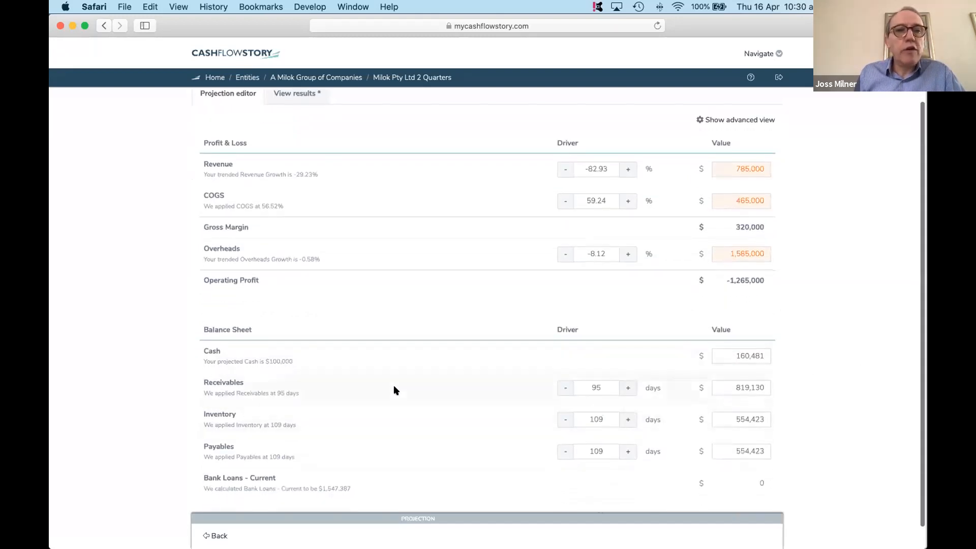
pyautogui.click(730, 381)
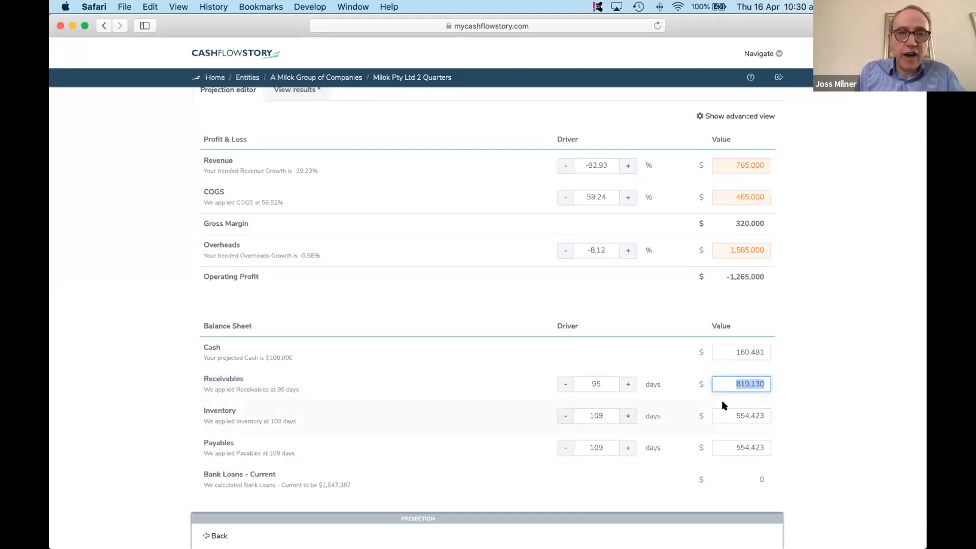
pyautogui.write('4600000')
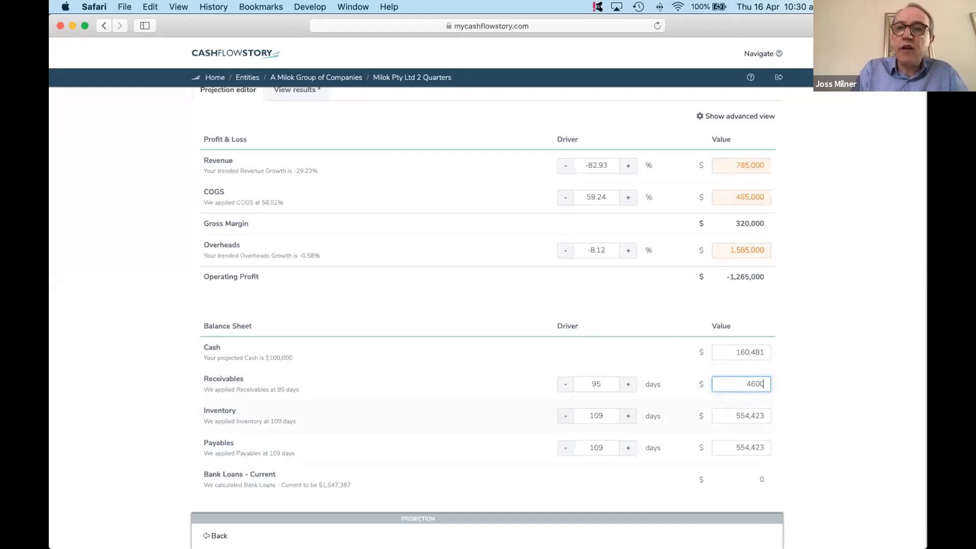
pyautogui.click(721, 412)
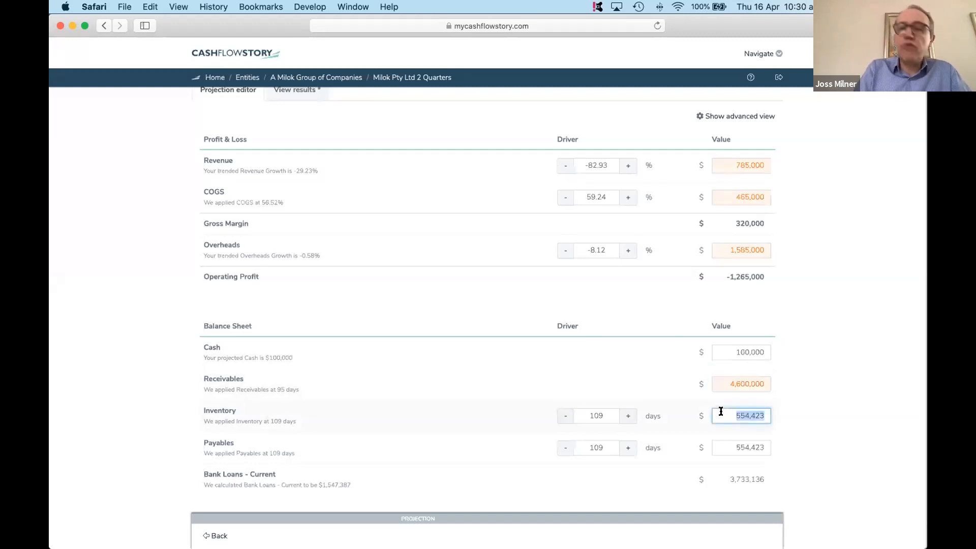
pyautogui.write('2800000')
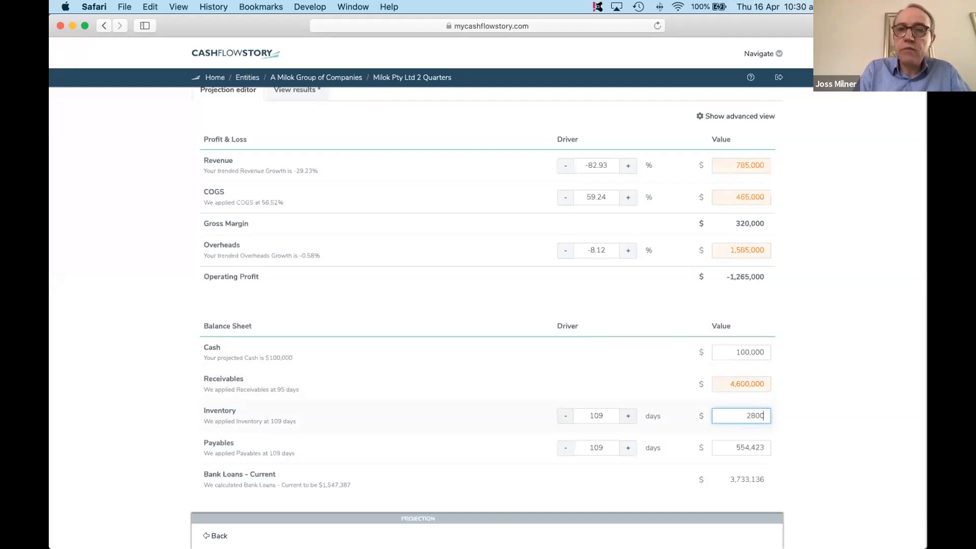
# - Set the projected payables to 2,900,000 and clear the projected cash to 0
pyautogui.click(720, 445)
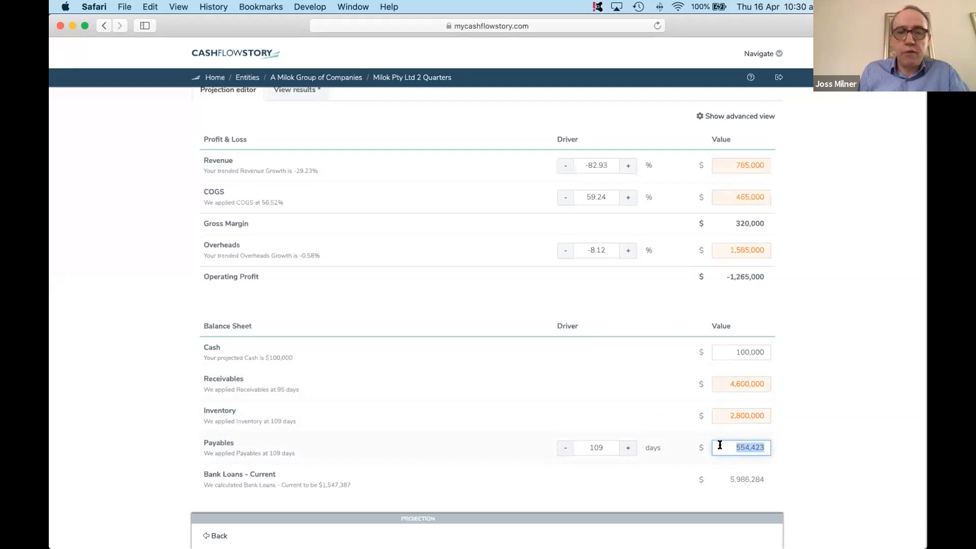
pyautogui.write('2,900,00')
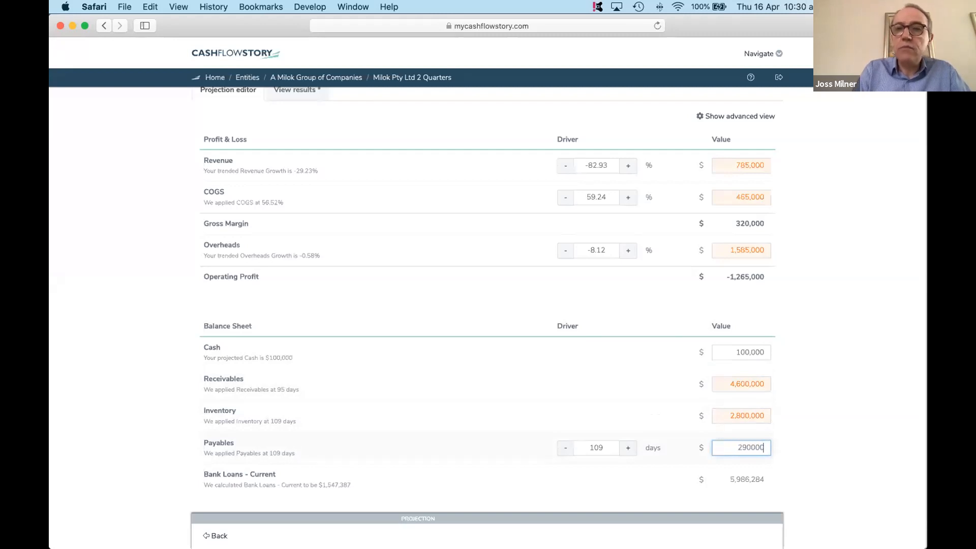
pyautogui.write('0')
pyautogui.click(748, 350)
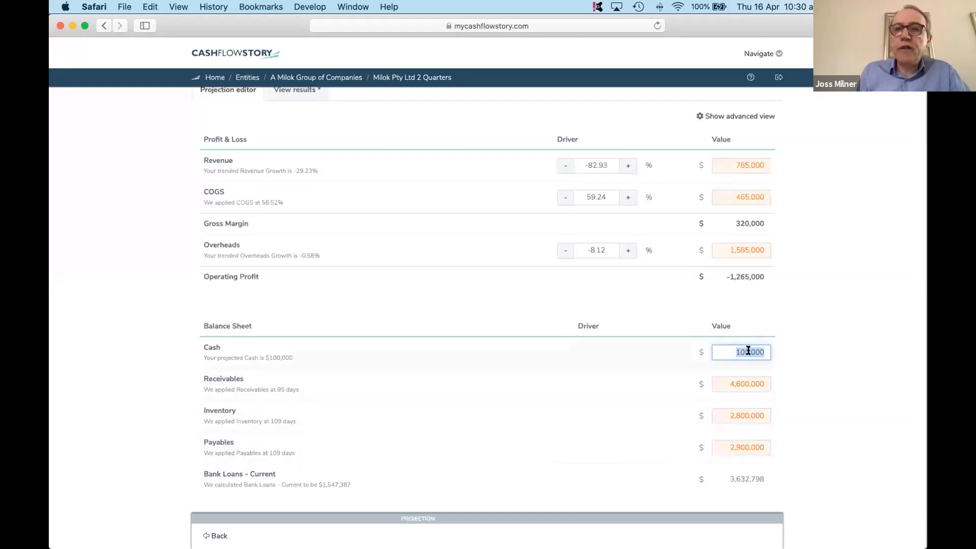
pyautogui.press('BackSpace')
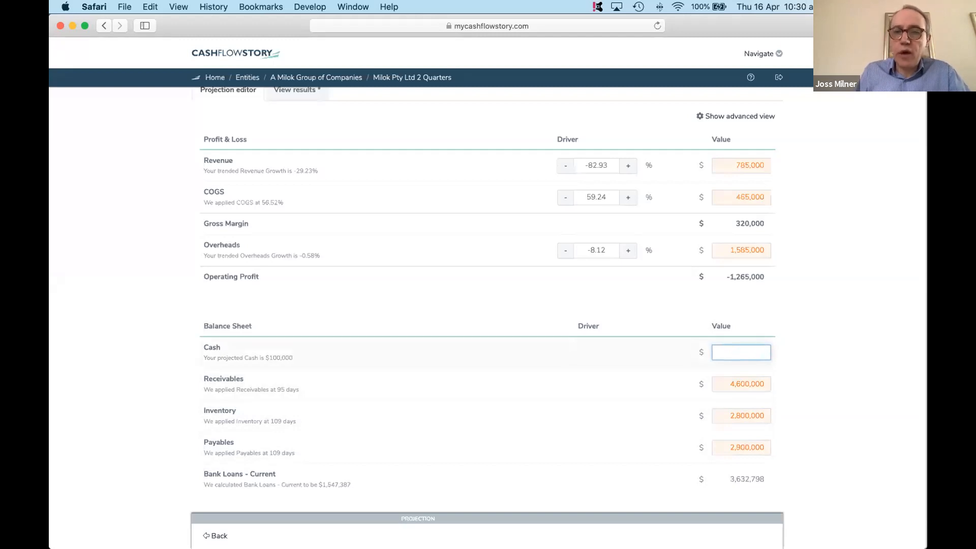
pyautogui.press('BackSpace')
pyautogui.press('BackSpace')
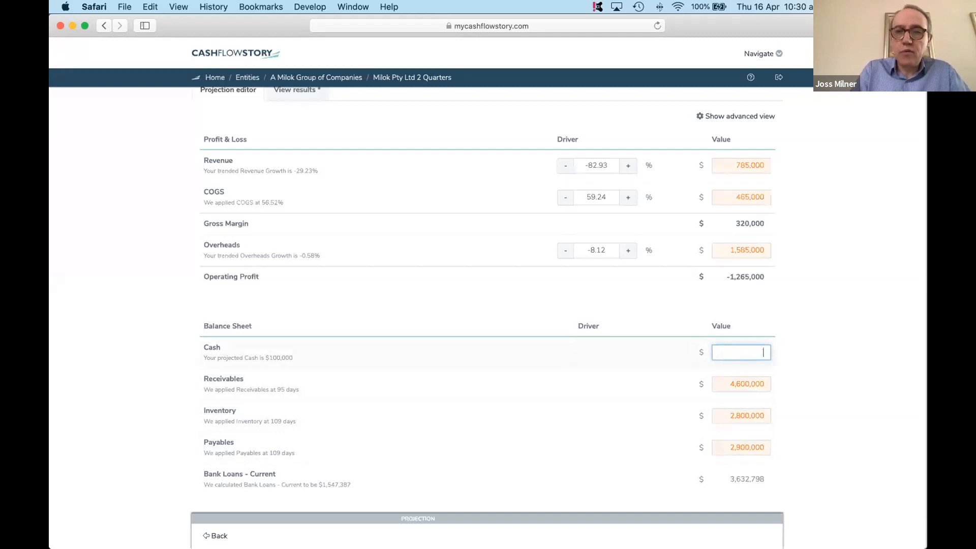
pyautogui.click(665, 387)
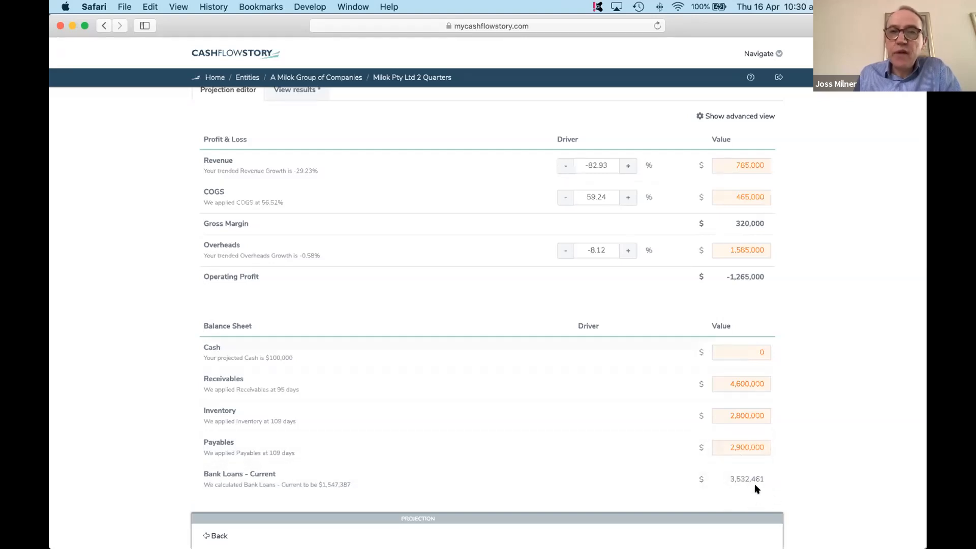
# - View the edited projection's results and review the profit and loss and balance sheet across the three quarters
pyautogui.scroll(3, 294, 223)
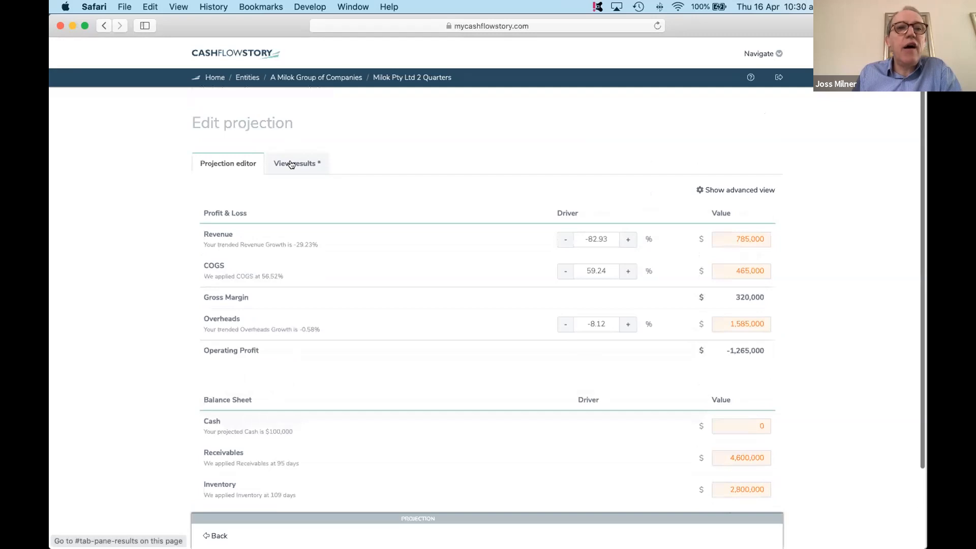
pyautogui.click(291, 163)
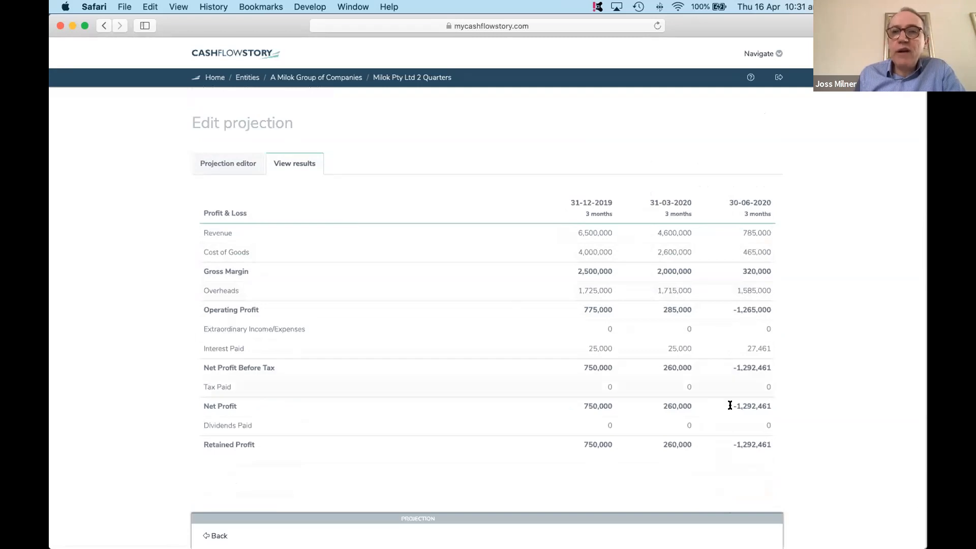
pyautogui.scroll(-3, 722, 371)
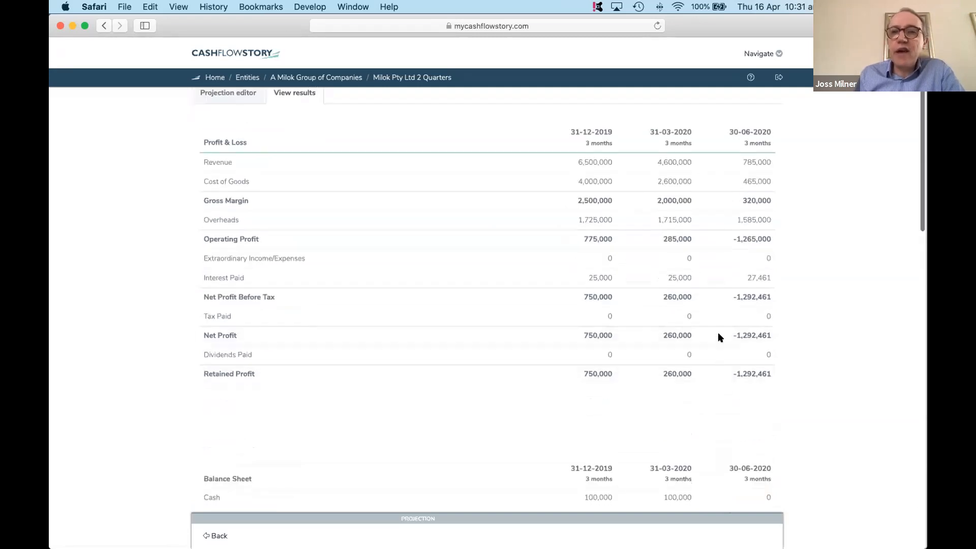
pyautogui.scroll(-10, 718, 353)
pyautogui.scroll(-3, 710, 381)
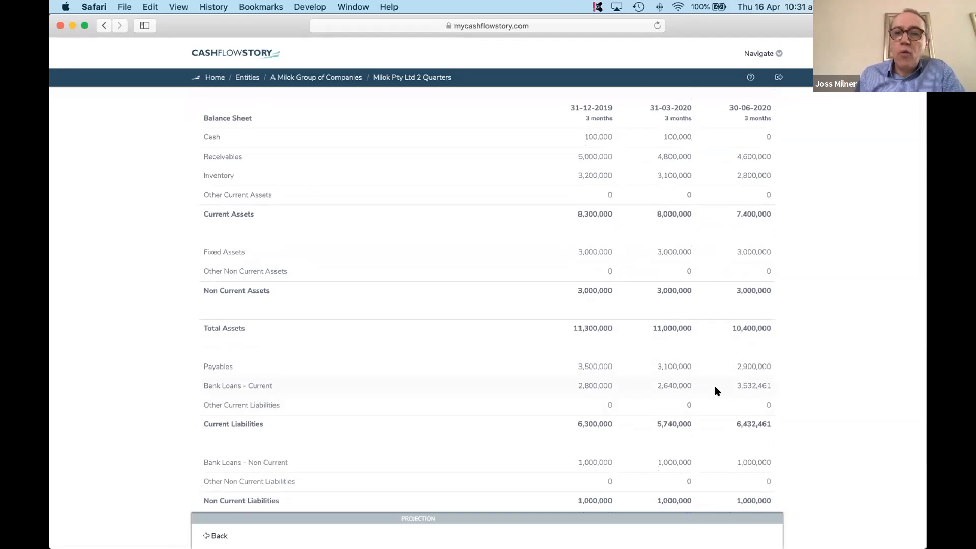
pyautogui.scroll(5, 715, 389)
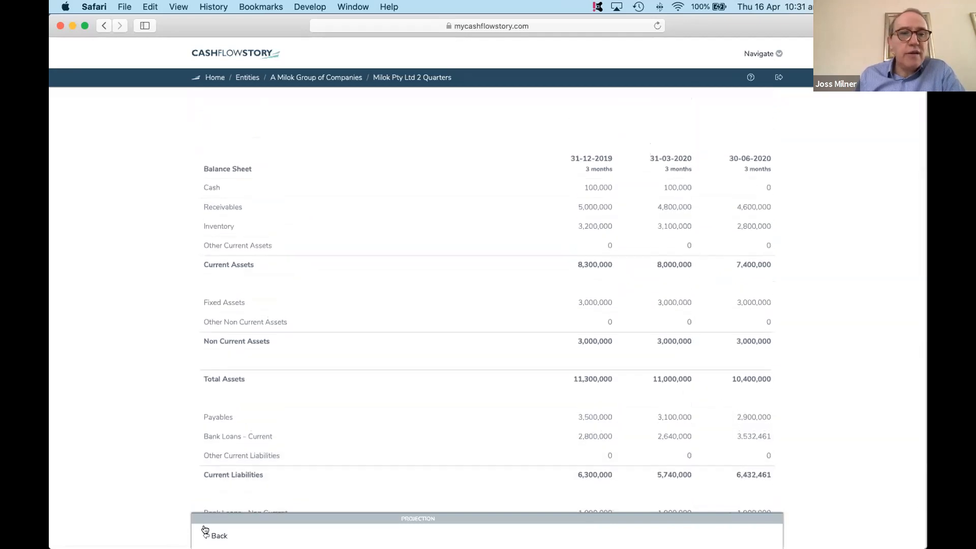
# - Leave the projection editor and open the Milok Pty Ltd 3 Quarters (projected) scorecard from A Milok Group of Companies
pyautogui.click(219, 536)
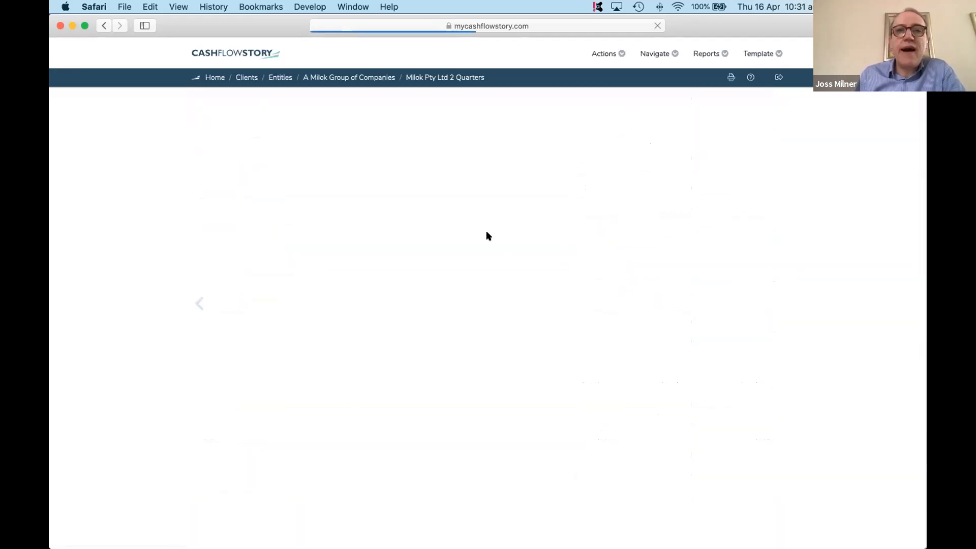
pyautogui.click(342, 78)
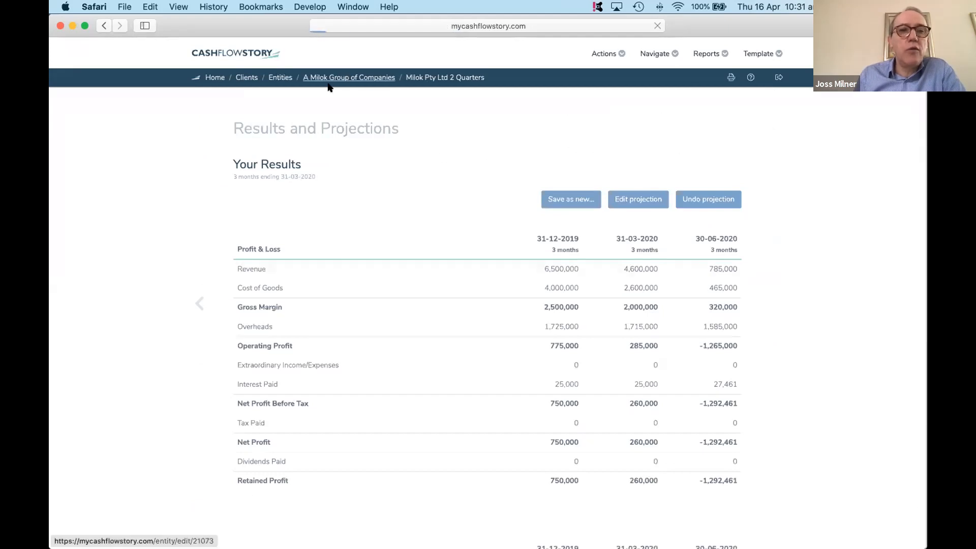
pyautogui.click(255, 361)
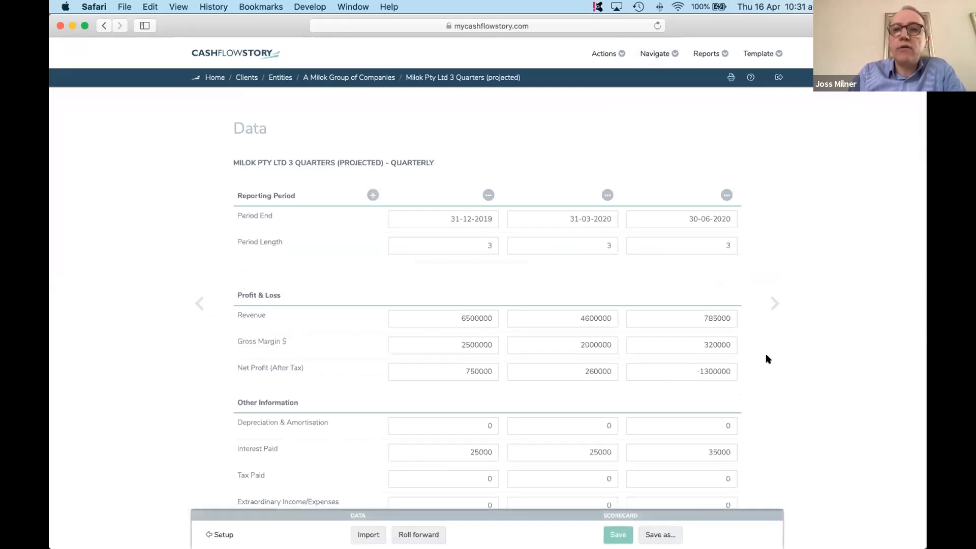
# - Review the projected scorecard's profitability and growth charts, and continue to its Balance Sheet working capital and funding trends
pyautogui.click(771, 309)
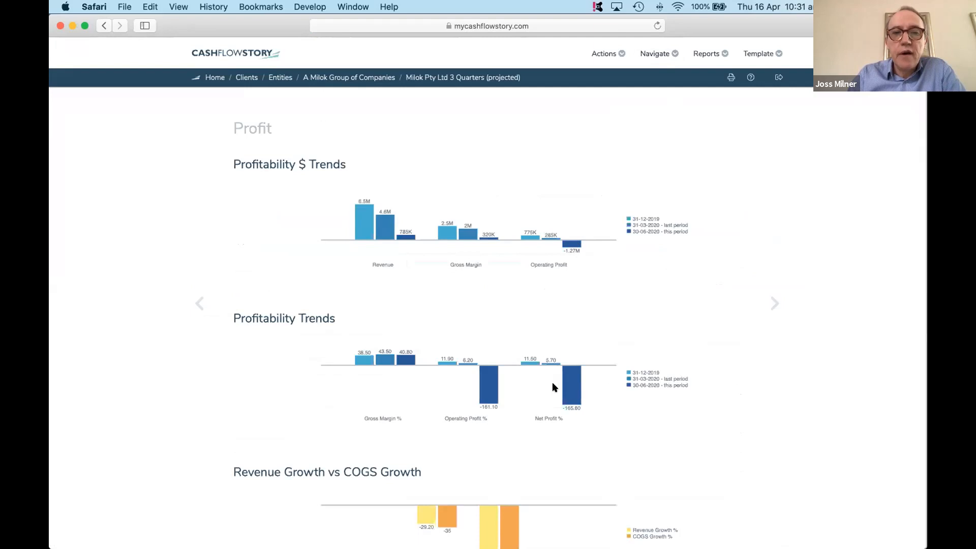
pyautogui.scroll(-5, 552, 382)
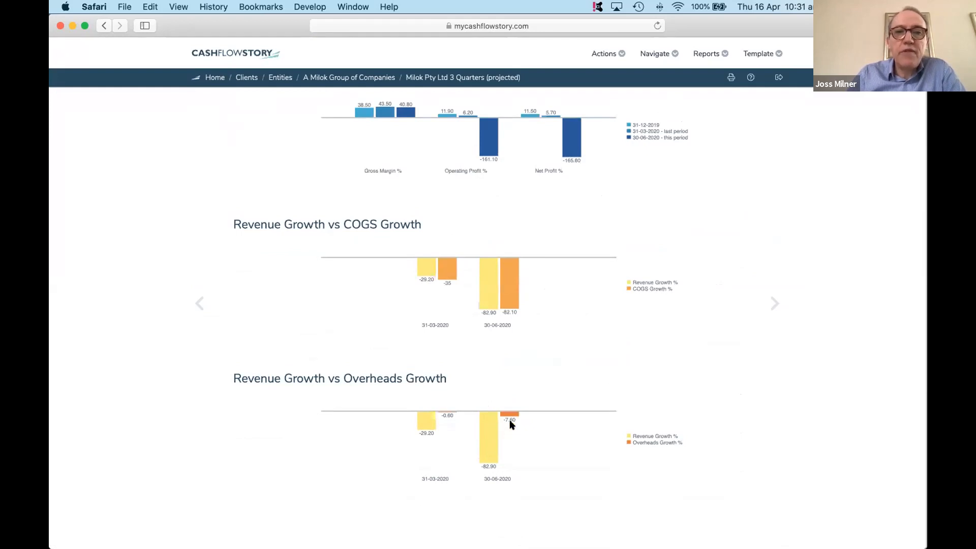
pyautogui.click(775, 303)
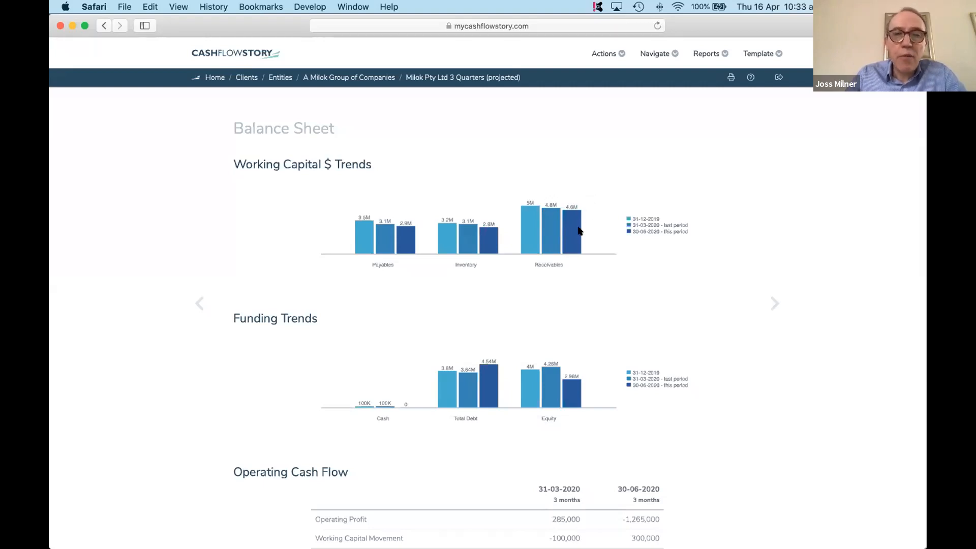
# - Continue to Power of One, reset its levers and lower the overall setting to 0.0 so every lever is zero
pyautogui.click(773, 303)
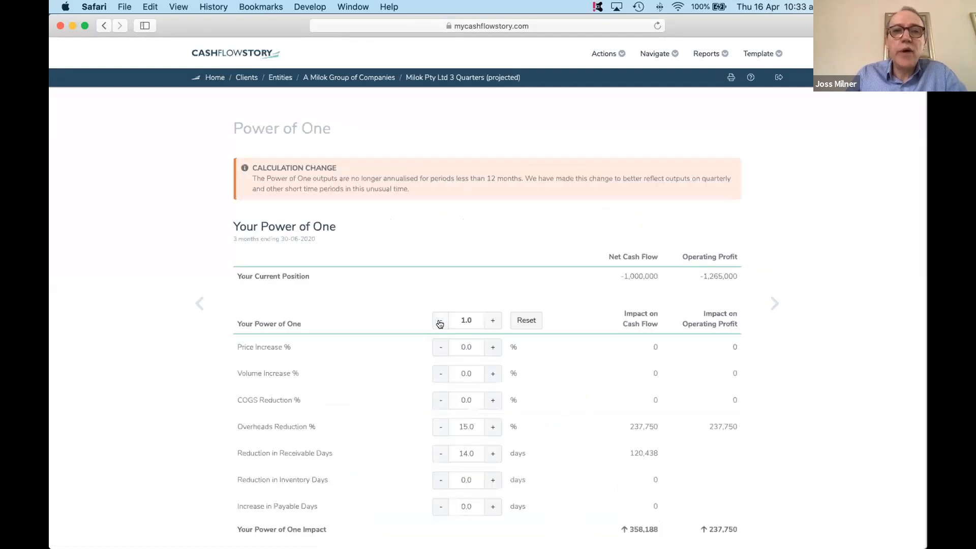
pyautogui.click(519, 321)
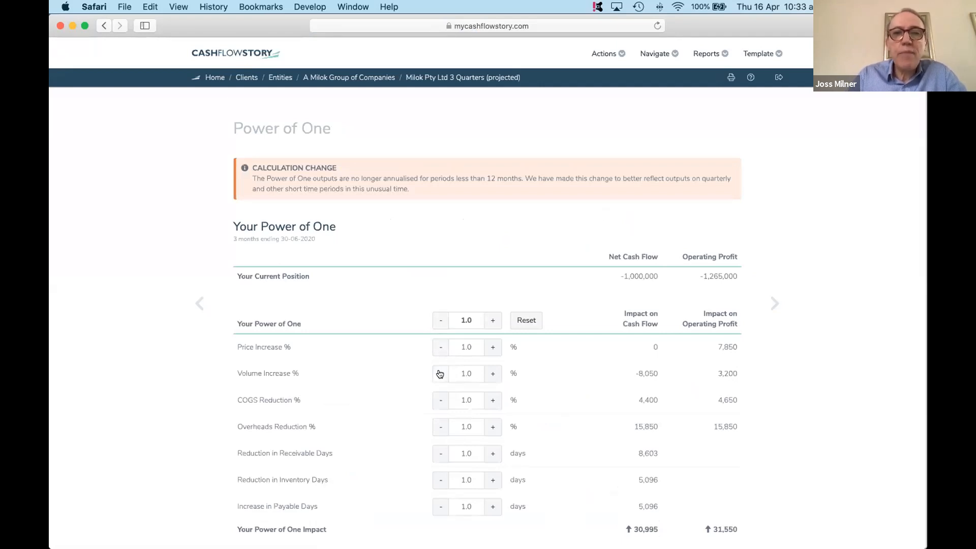
pyautogui.click(440, 320)
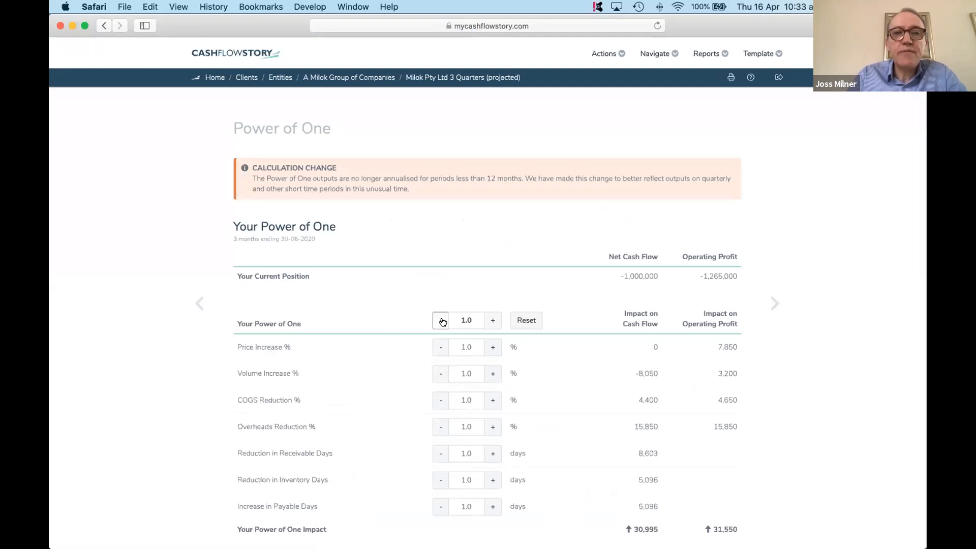
# - Stress test lower sales by setting the Power of One Volume Increase lever to -10.0%
pyautogui.click(439, 374)
pyautogui.click(439, 373)
pyautogui.click(439, 373)
pyautogui.click(439, 373)
pyautogui.click(439, 374)
pyautogui.click(439, 374)
pyautogui.click(439, 374)
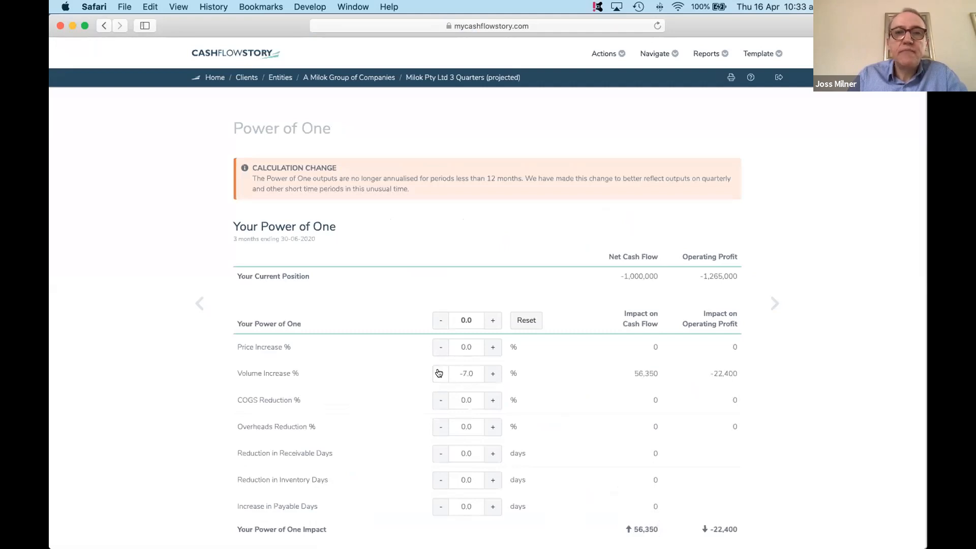
pyautogui.click(439, 374)
pyautogui.click(440, 374)
pyautogui.click(439, 373)
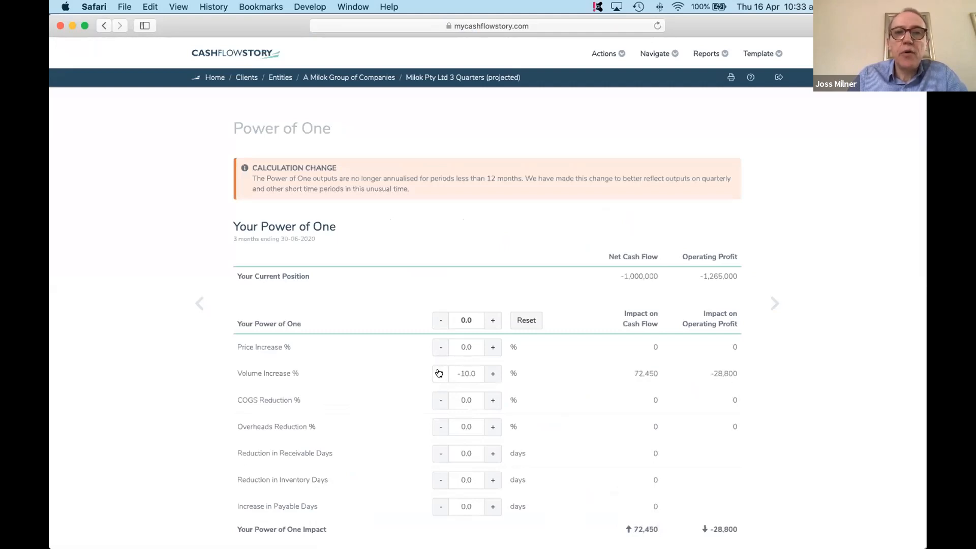
# - Set the Power of One Overheads Reduction lever to 20.0%
pyautogui.click(491, 427)
pyautogui.click(491, 427)
pyautogui.click(492, 427)
pyautogui.click(491, 427)
pyautogui.click(491, 427)
pyautogui.click(492, 427)
pyautogui.click(491, 427)
pyautogui.click(492, 427)
pyautogui.click(492, 427)
pyautogui.click(491, 427)
pyautogui.click(492, 427)
pyautogui.click(491, 427)
pyautogui.click(492, 427)
pyautogui.click(491, 427)
pyautogui.click(491, 427)
pyautogui.click(491, 426)
pyautogui.click(492, 427)
pyautogui.click(491, 427)
pyautogui.click(491, 427)
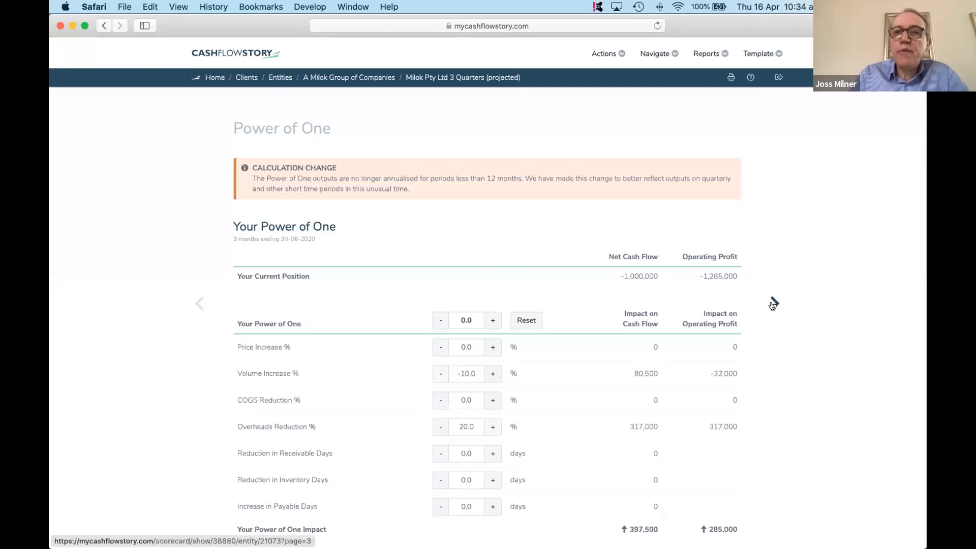
# - Continue to Results and Projections and apply the projection to the three-quarter results
pyautogui.click(772, 304)
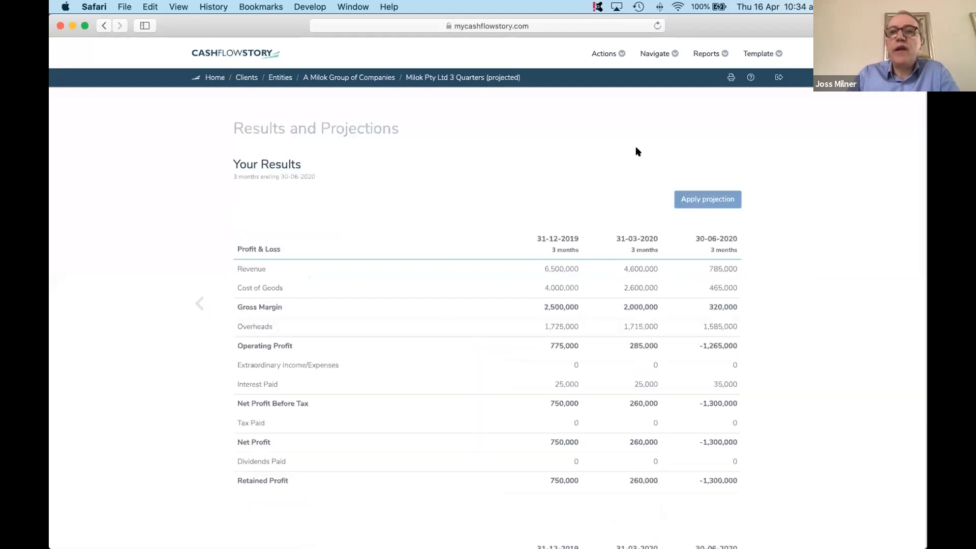
pyautogui.click(699, 203)
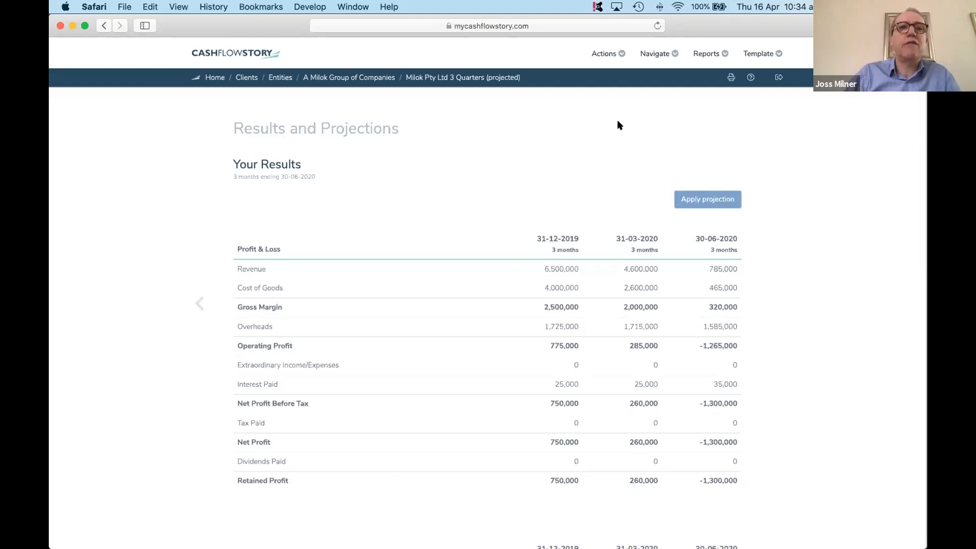
# - View the scorecard types offered when setting up a new scorecard for A Milok Group of Companies, and return to its scorecard list
pyautogui.click(306, 79)
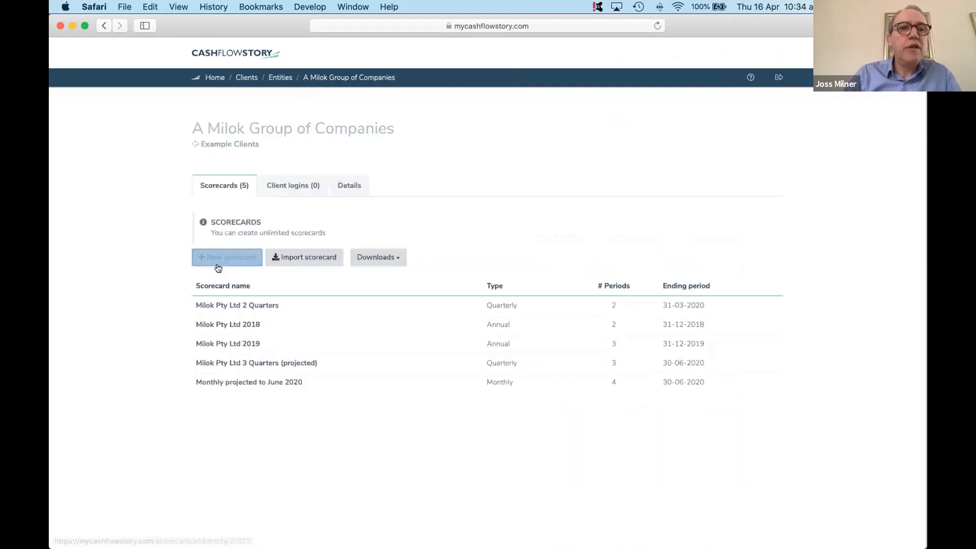
pyautogui.click(220, 261)
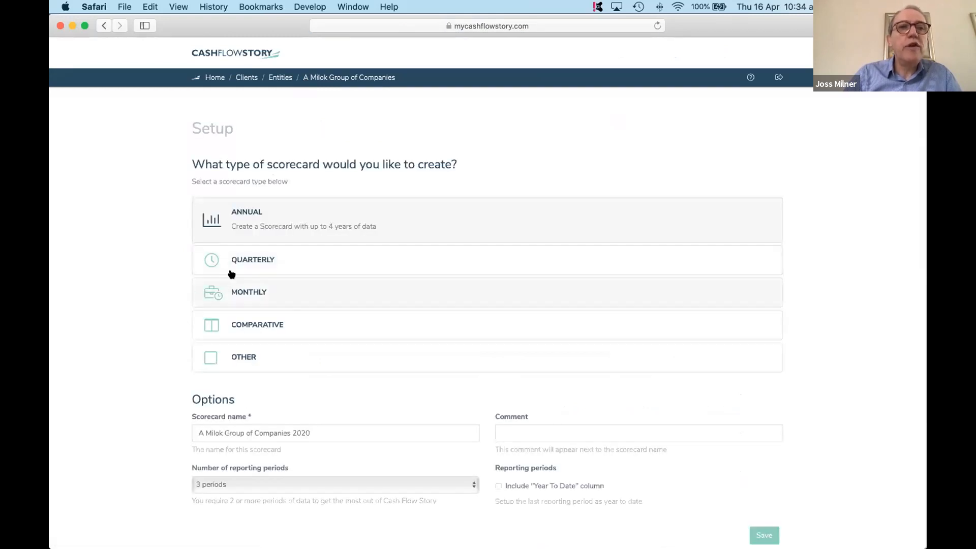
pyautogui.click(368, 82)
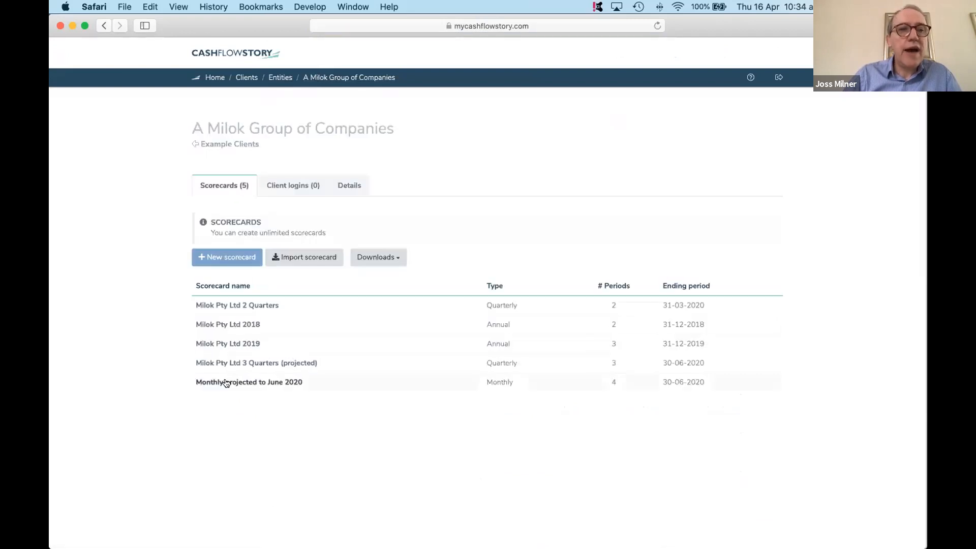
# - Open the Monthly projected to June 2020 scorecard and review its accounts' profit and loss and balance sheet from March to June
pyautogui.click(228, 382)
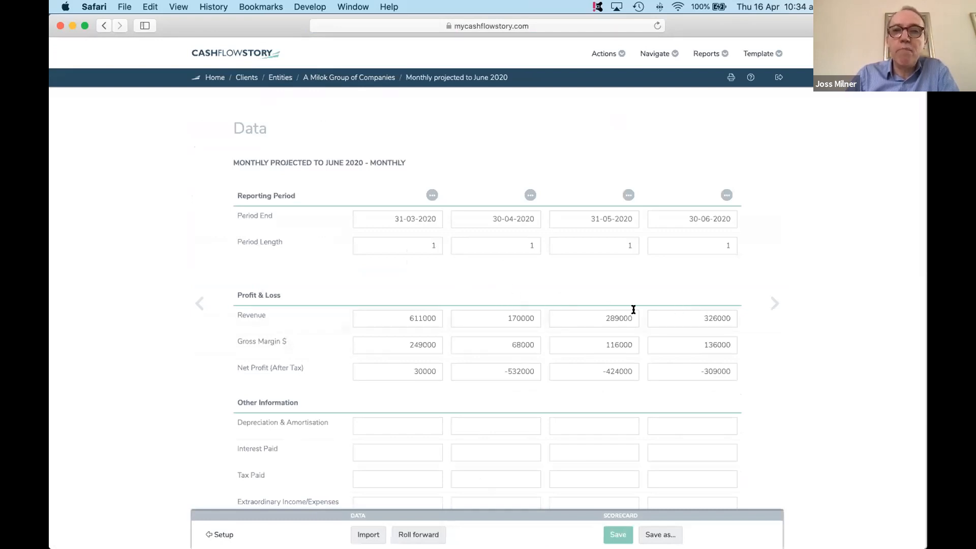
pyautogui.click(600, 54)
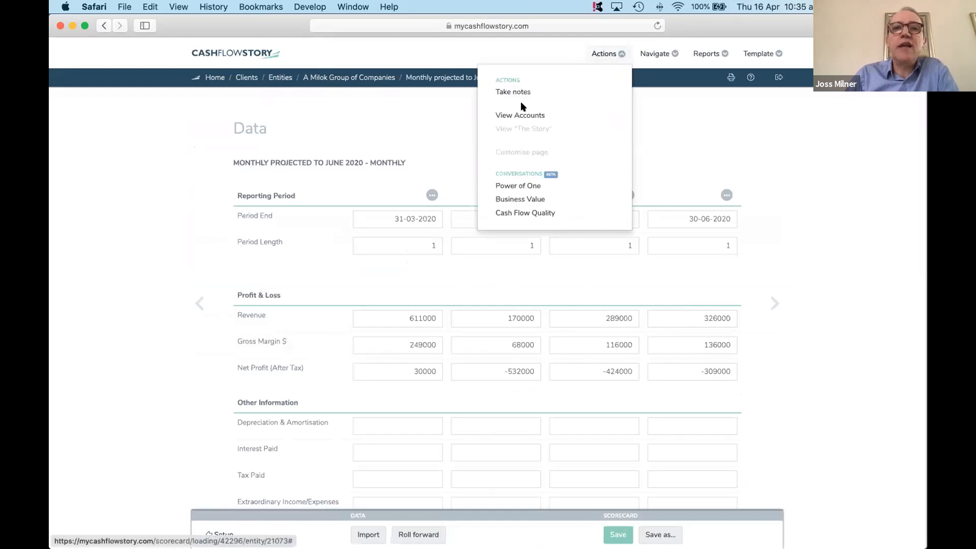
pyautogui.click(518, 115)
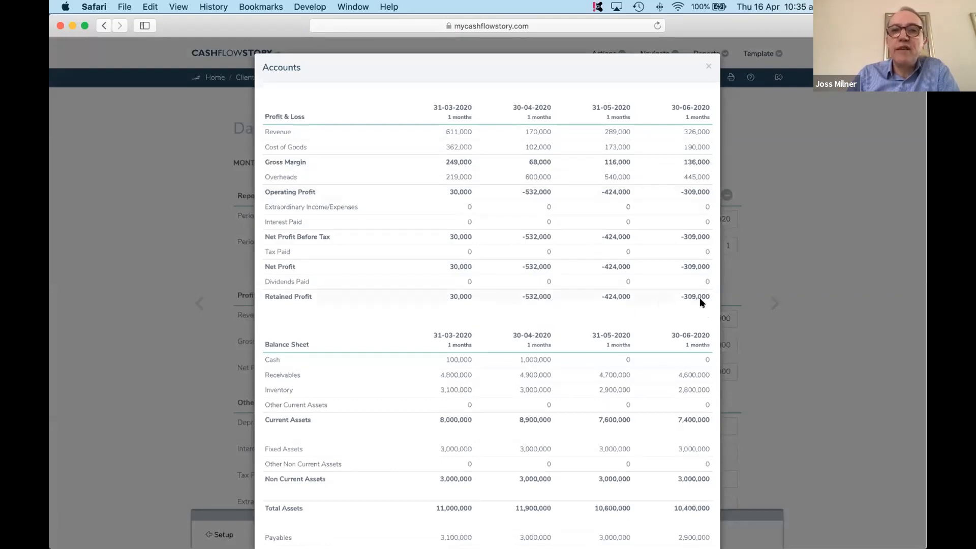
pyautogui.scroll(-5, 644, 389)
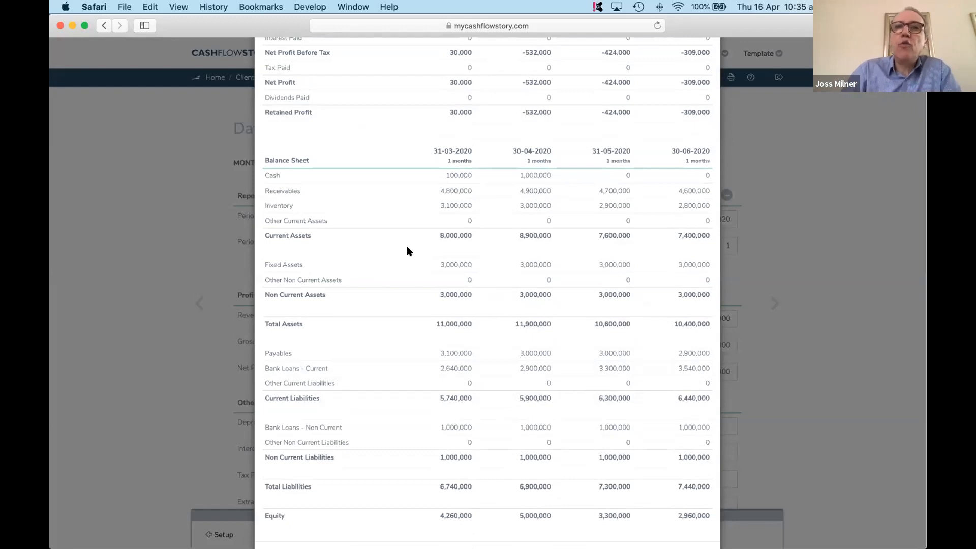
pyautogui.scroll(5, 435, 302)
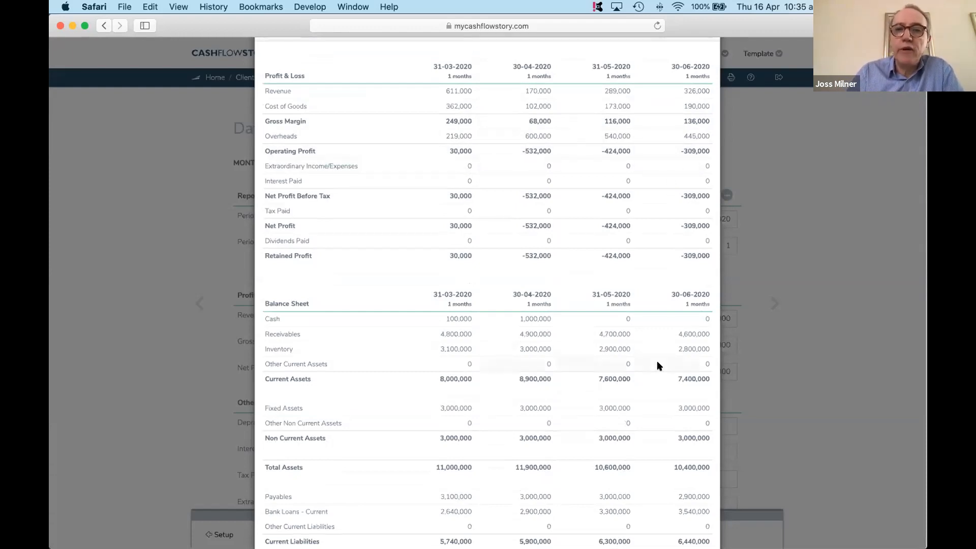
pyautogui.scroll(-3, 659, 366)
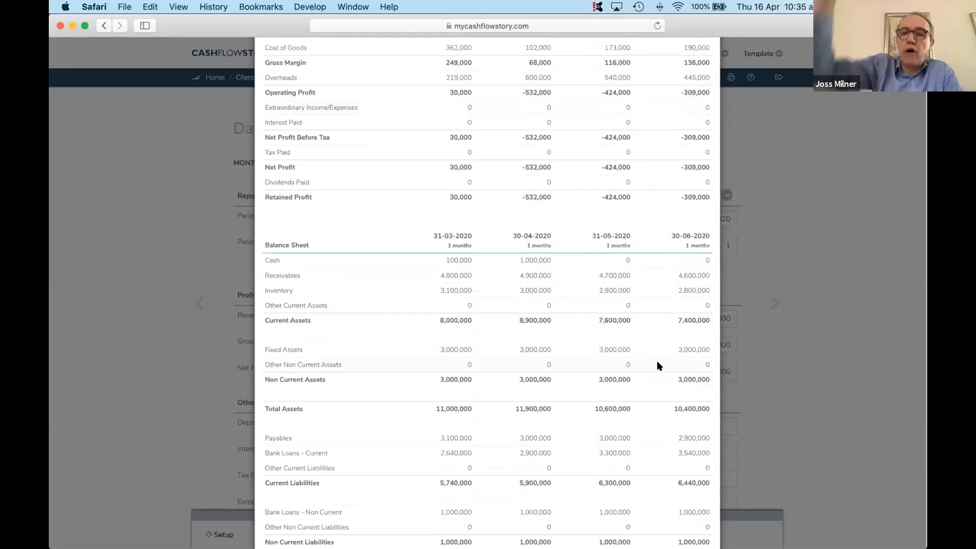